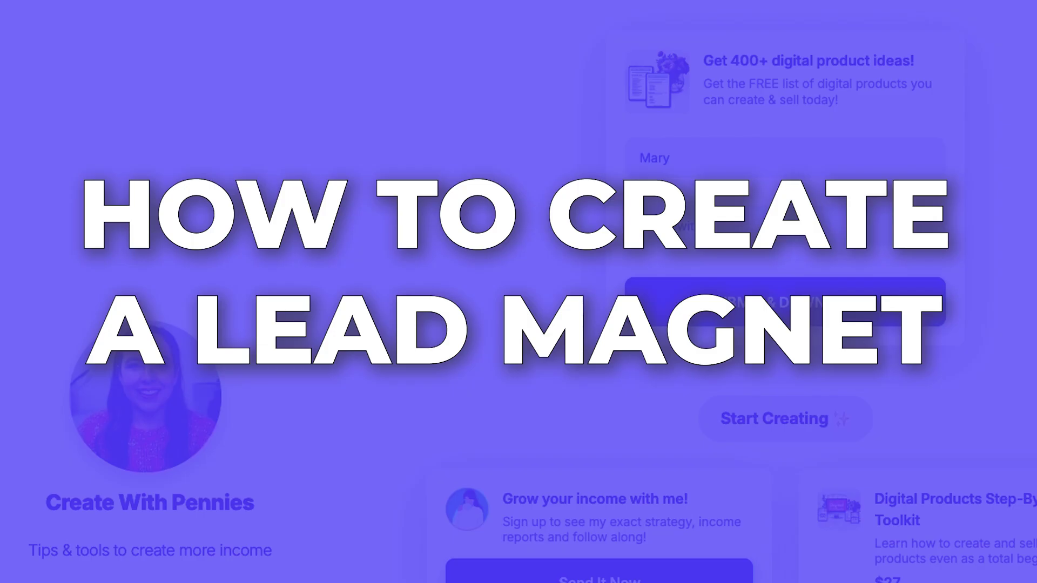
# Finish typing the test email address and submit the lead magnet signup form
pyautogui.write('@gmai')
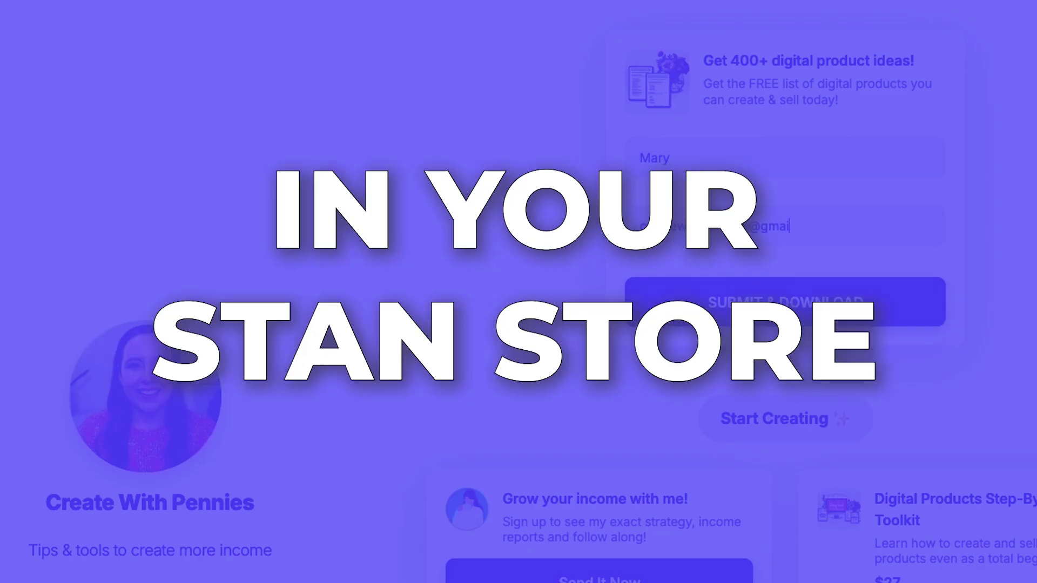
pyautogui.write('l.com')
pyautogui.click(763, 319)
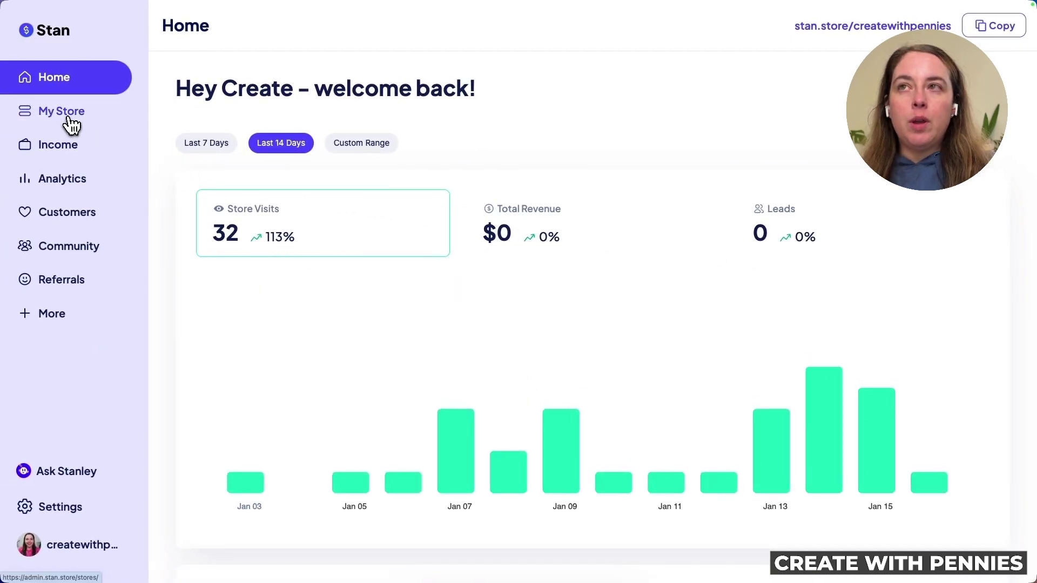
# From My Store, add a new product of the Collect Emails / Applications lead magnet type
pyautogui.click(68, 114)
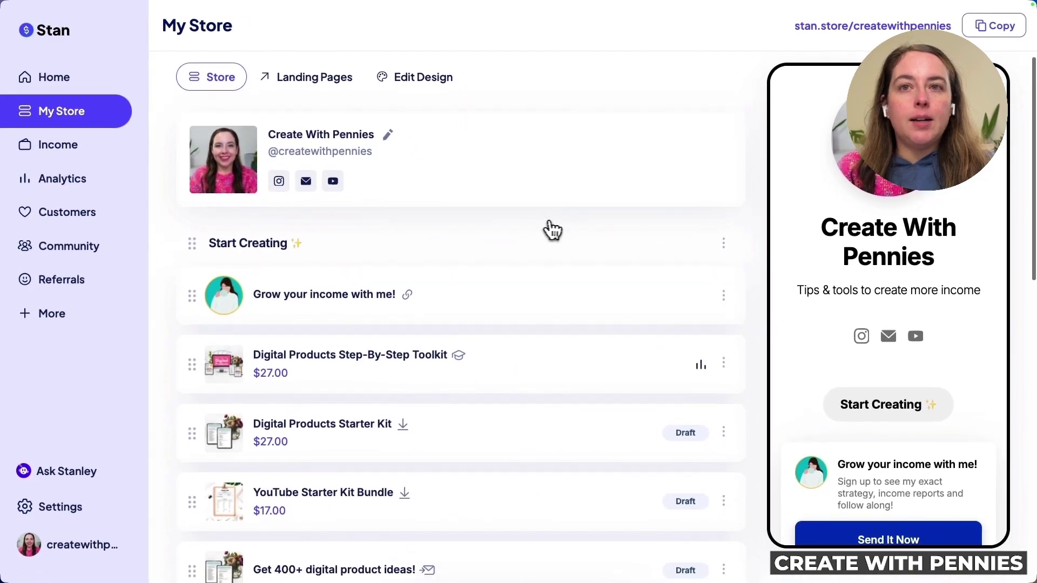
pyautogui.scroll(-10, 554, 228)
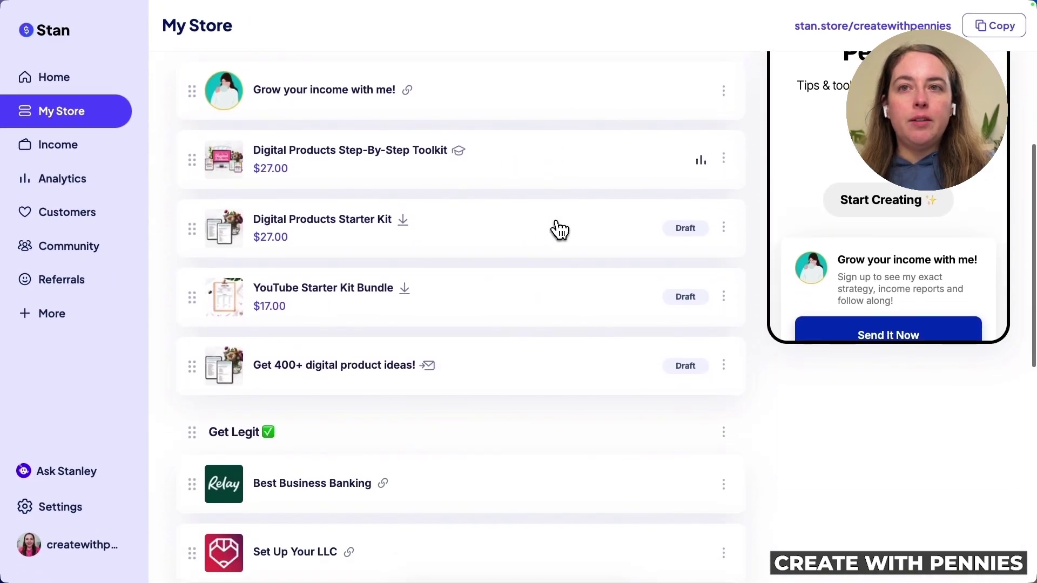
pyautogui.scroll(10, 558, 229)
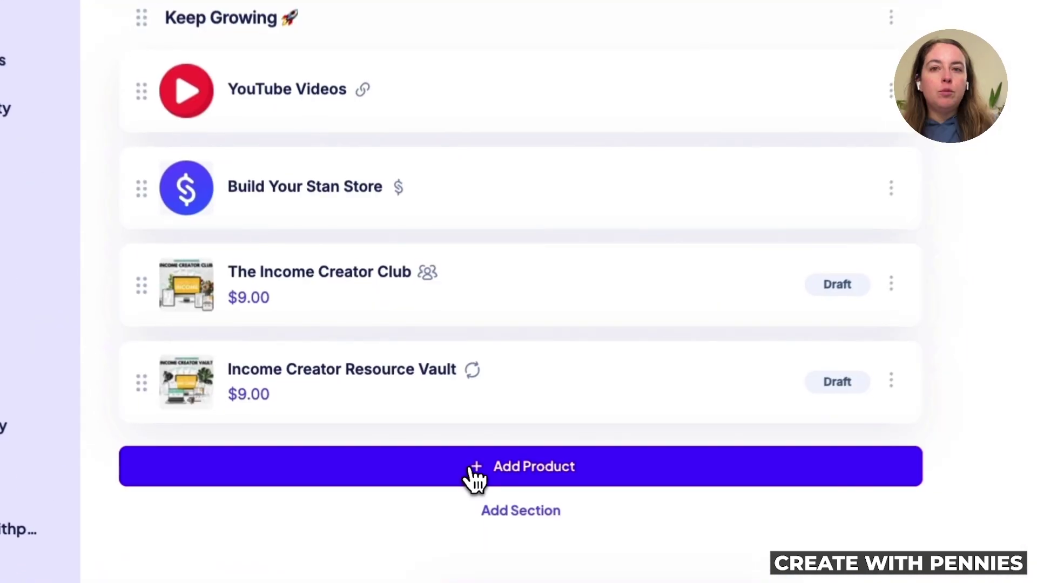
pyautogui.click(464, 478)
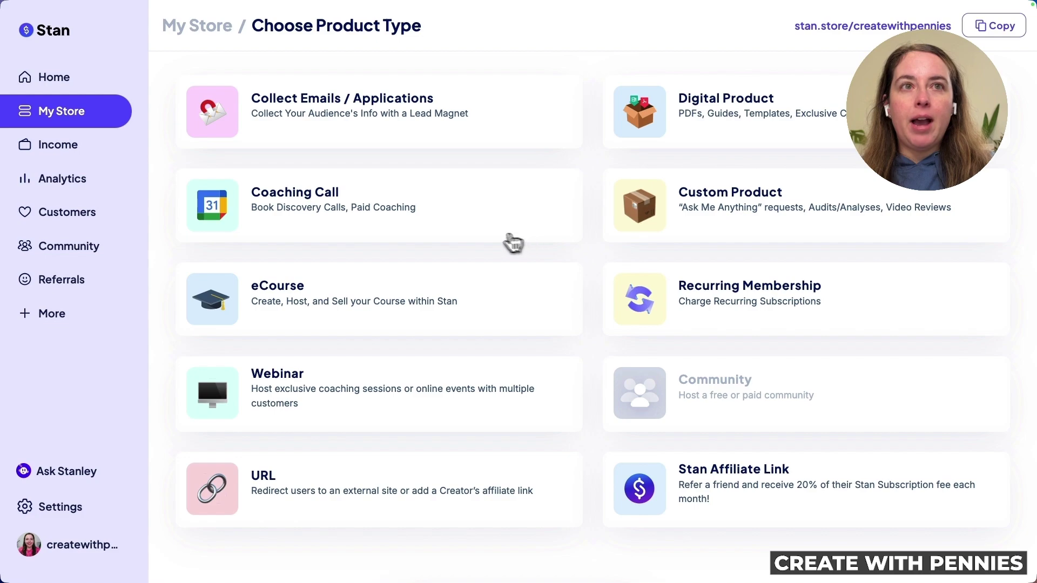
pyautogui.moveTo(762, 467)
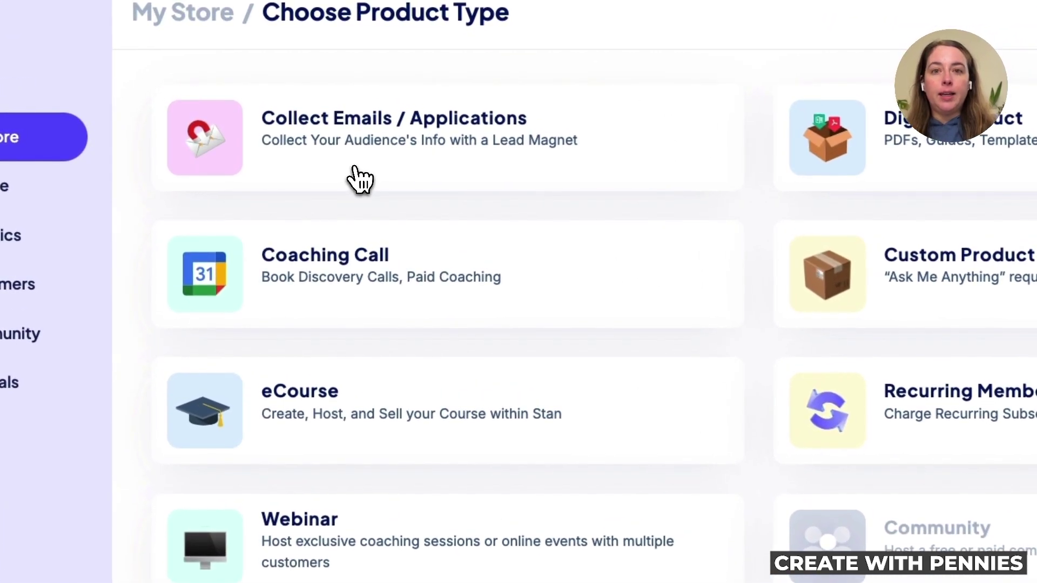
pyautogui.click(357, 178)
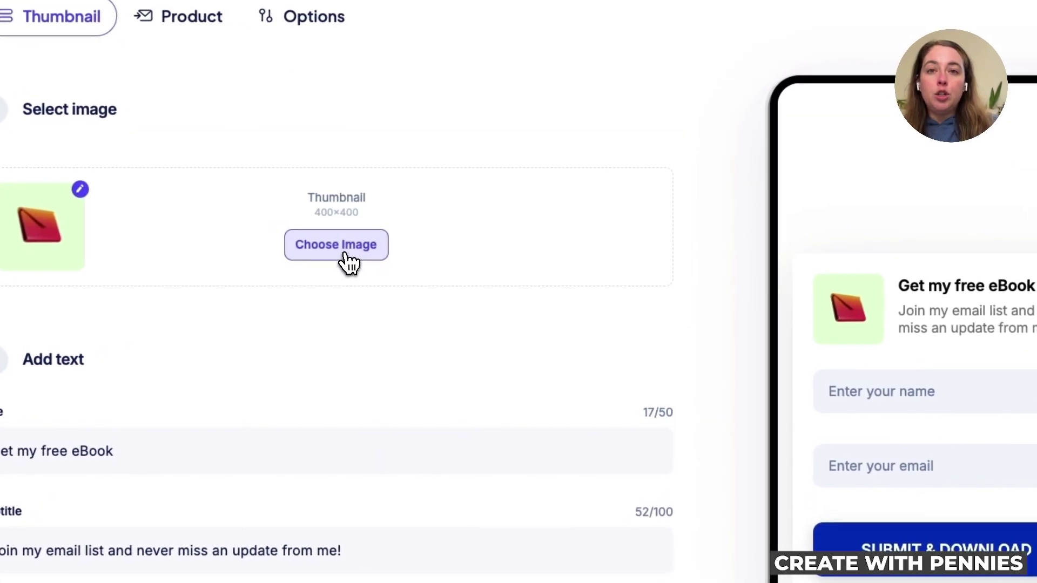
# Upload Digital Product Seller Starter Kit 7.png as the lead magnet thumbnail and crop it
pyautogui.click(348, 263)
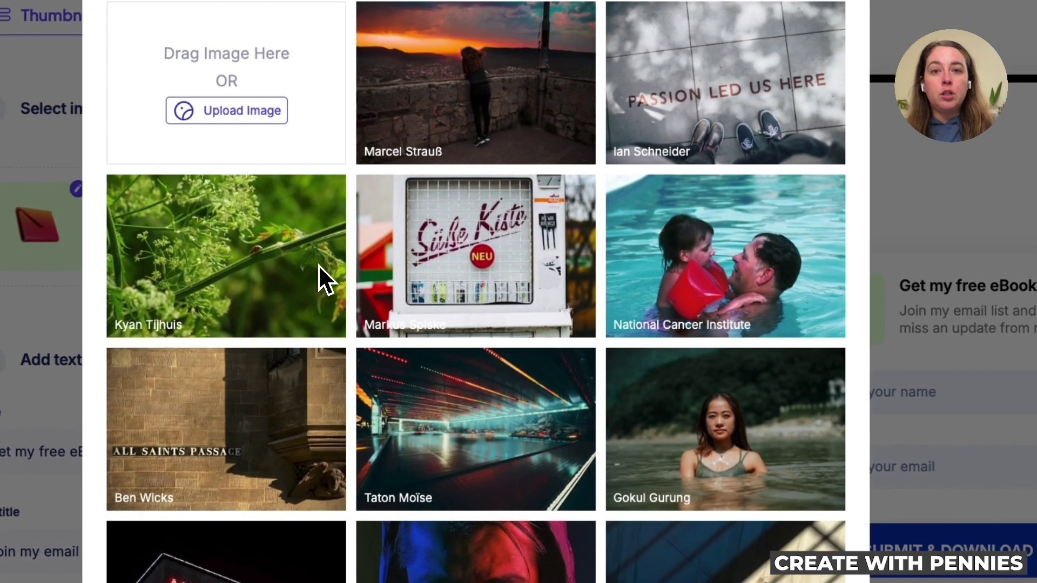
pyautogui.click(232, 114)
pyautogui.click(250, 247)
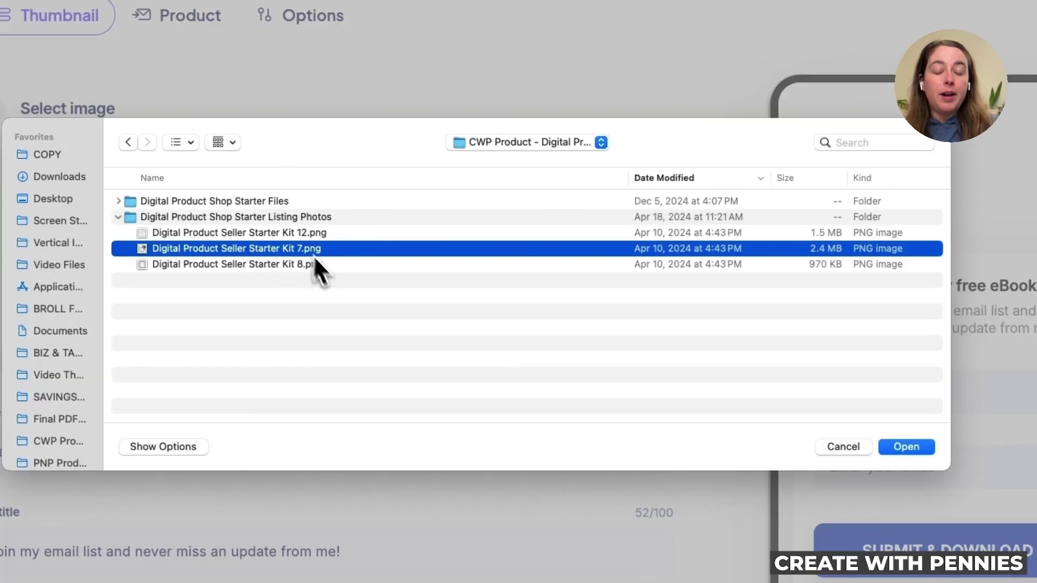
pyautogui.click(912, 449)
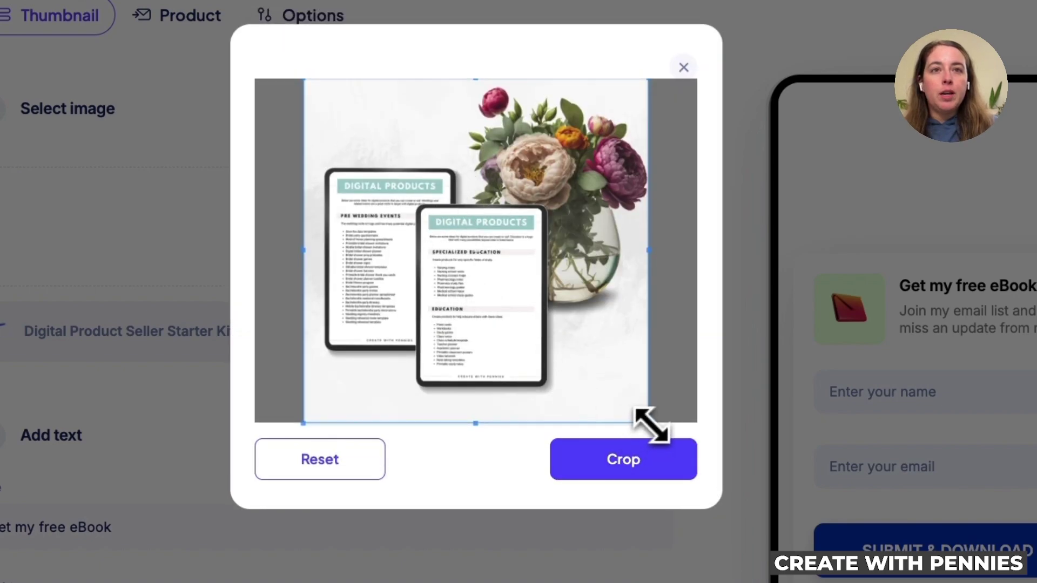
pyautogui.moveTo(656, 424); pyautogui.dragTo(676, 442)
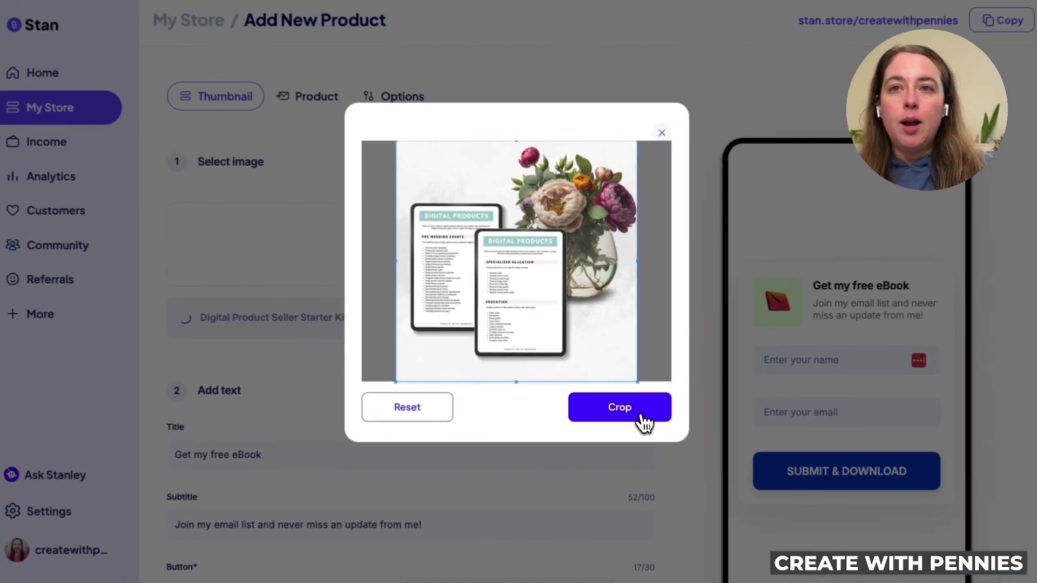
pyautogui.click(644, 423)
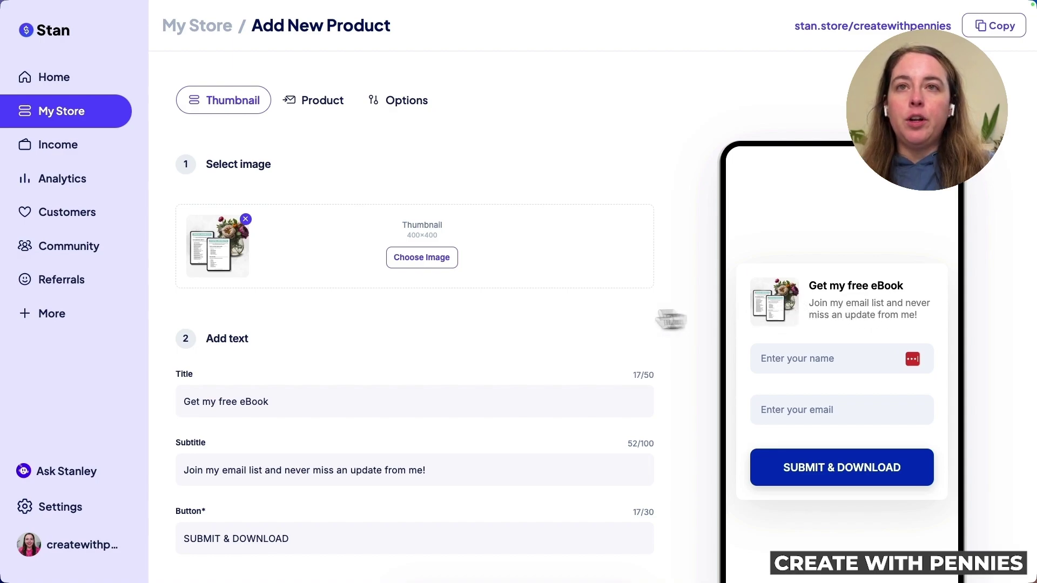
# Replace the title with 'Get 400+ digital product ideas!'
pyautogui.scroll(-3, 551, 326)
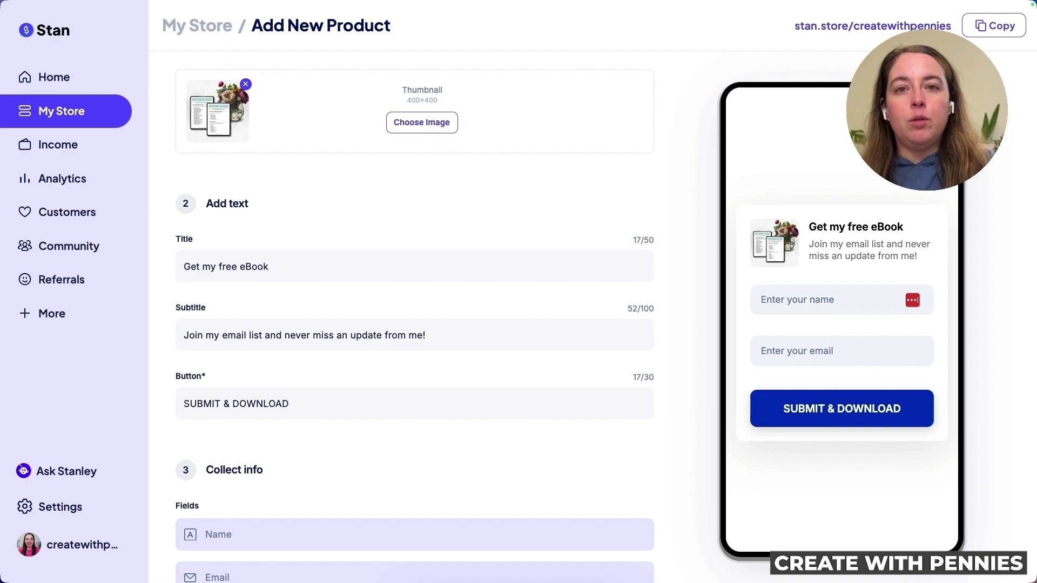
pyautogui.press('super+c')
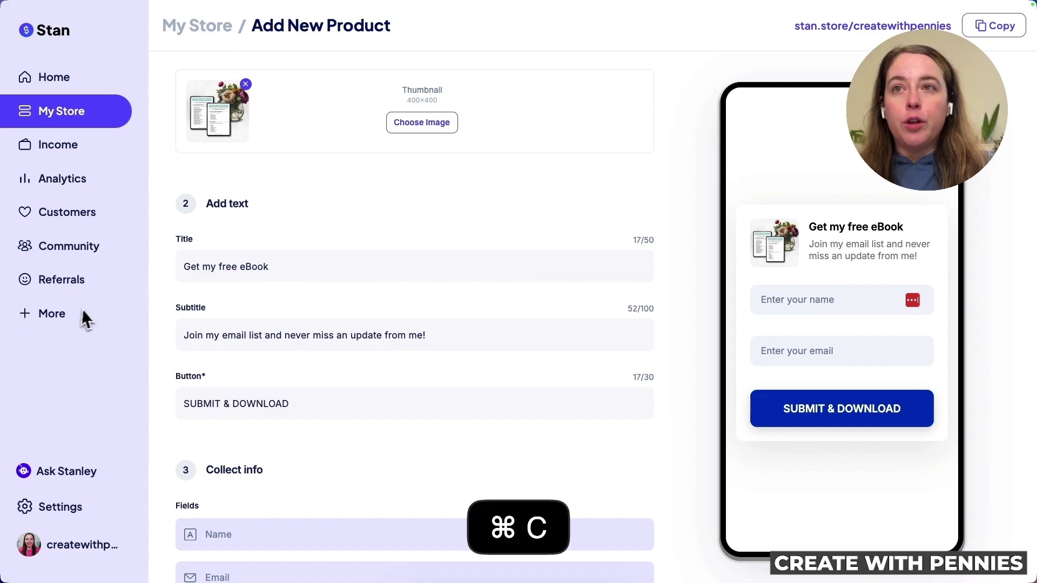
pyautogui.tripleClick(233, 266)
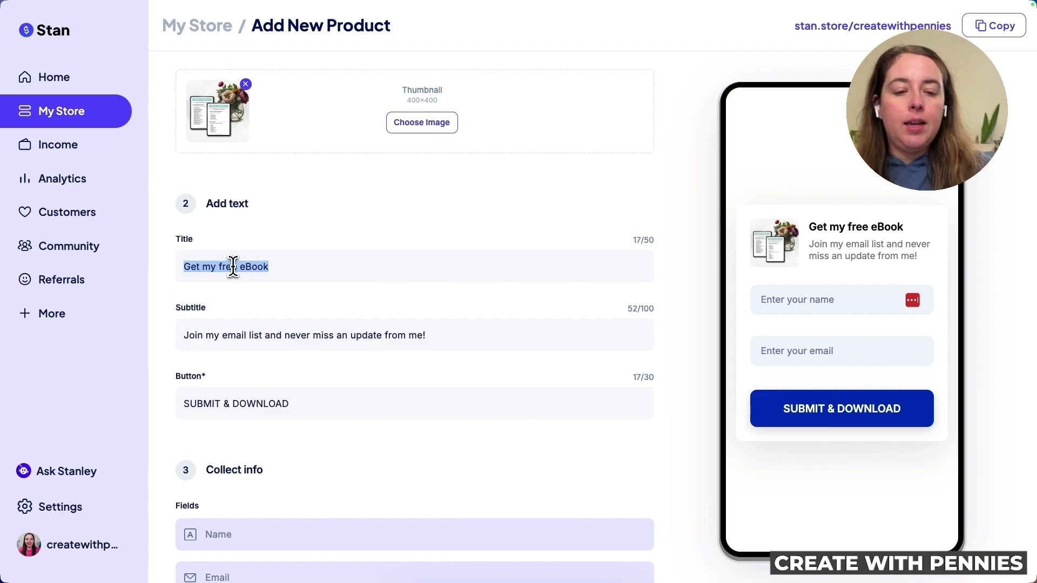
pyautogui.press('super+v')
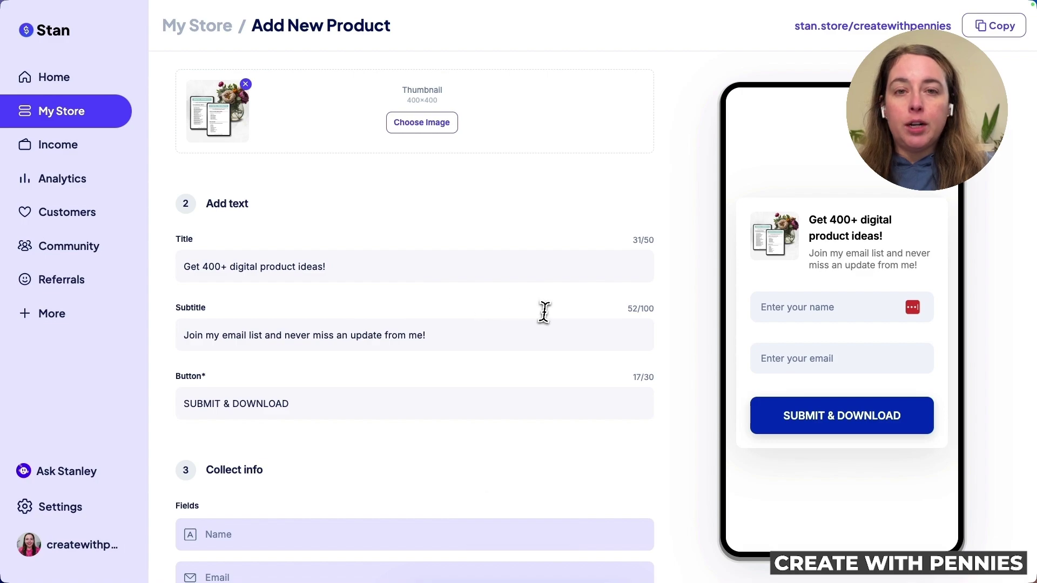
# Replace the old subtitle with the pasted pitch for the FREE digital products list
pyautogui.scroll(-2, 497, 324)
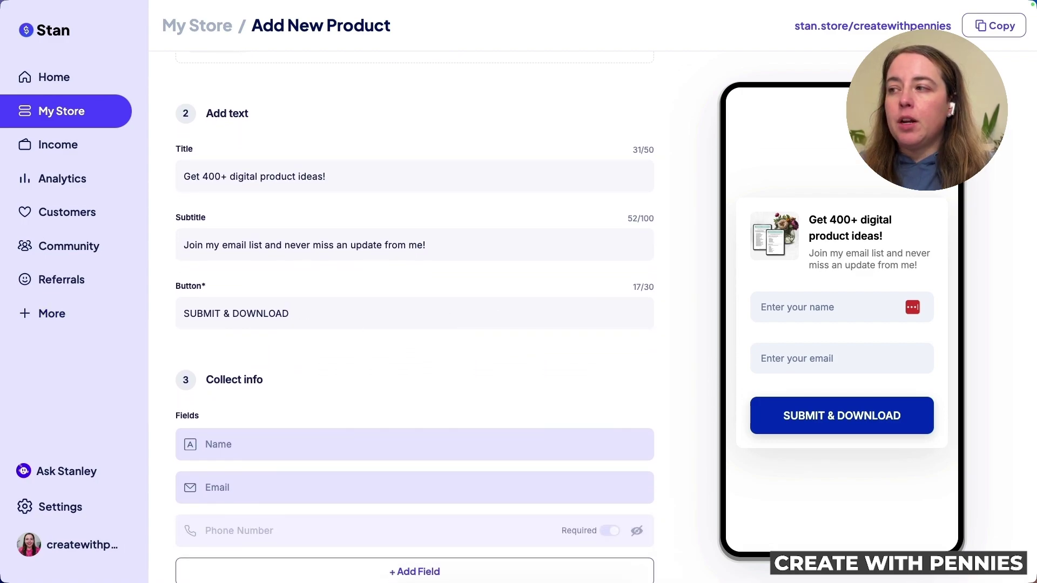
pyautogui.press('super+c')
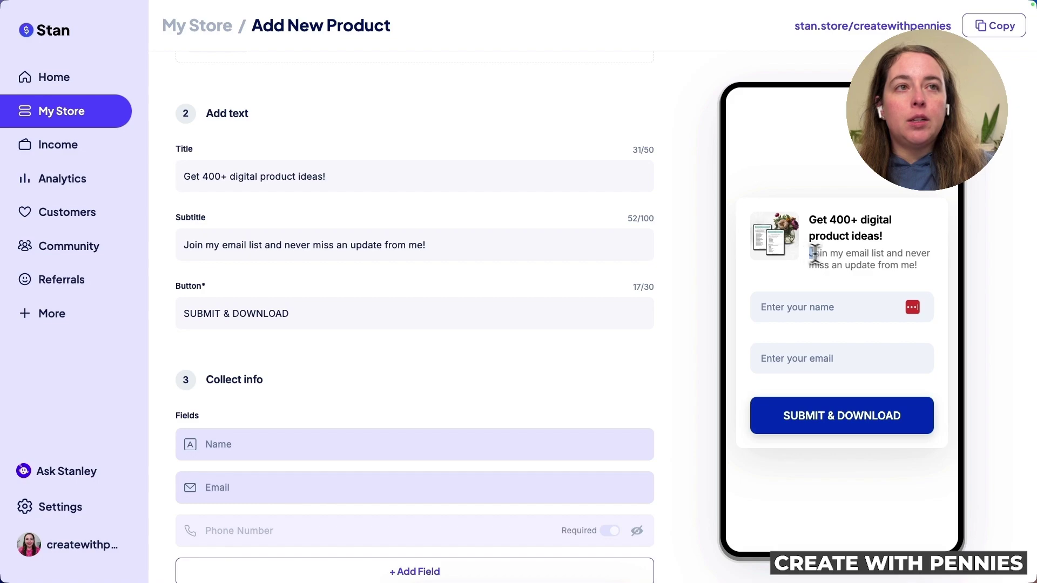
pyautogui.moveTo(811, 254); pyautogui.dragTo(913, 266)
pyautogui.click(284, 245)
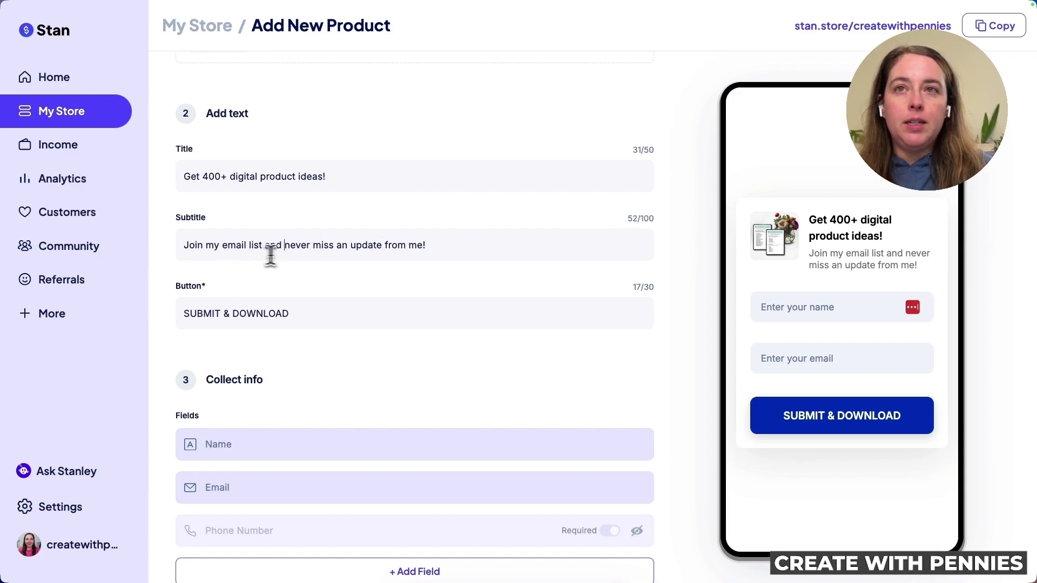
pyautogui.tripleClick(470, 248)
pyautogui.press('BackSpace')
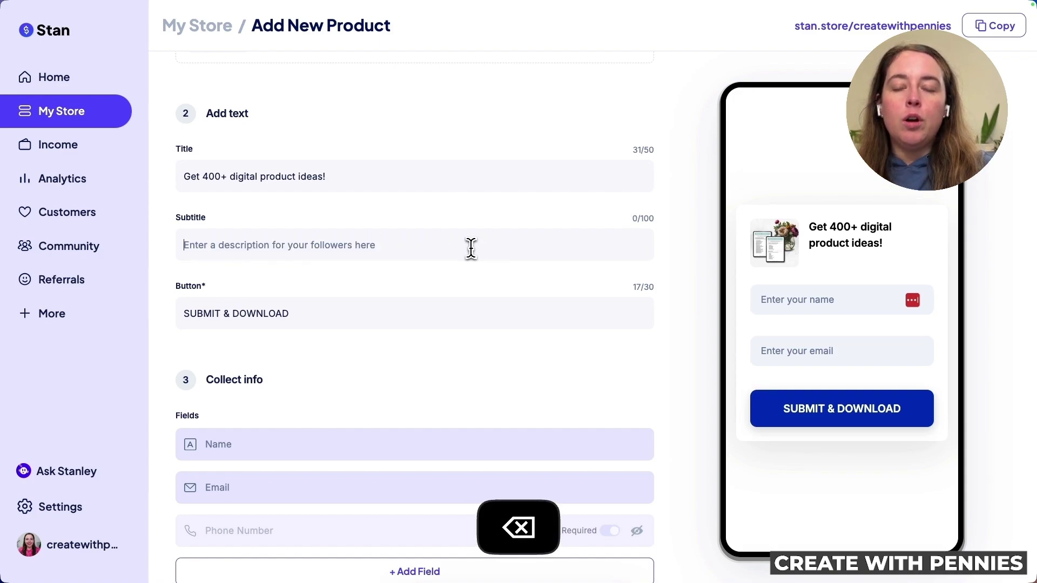
pyautogui.press('super+v')
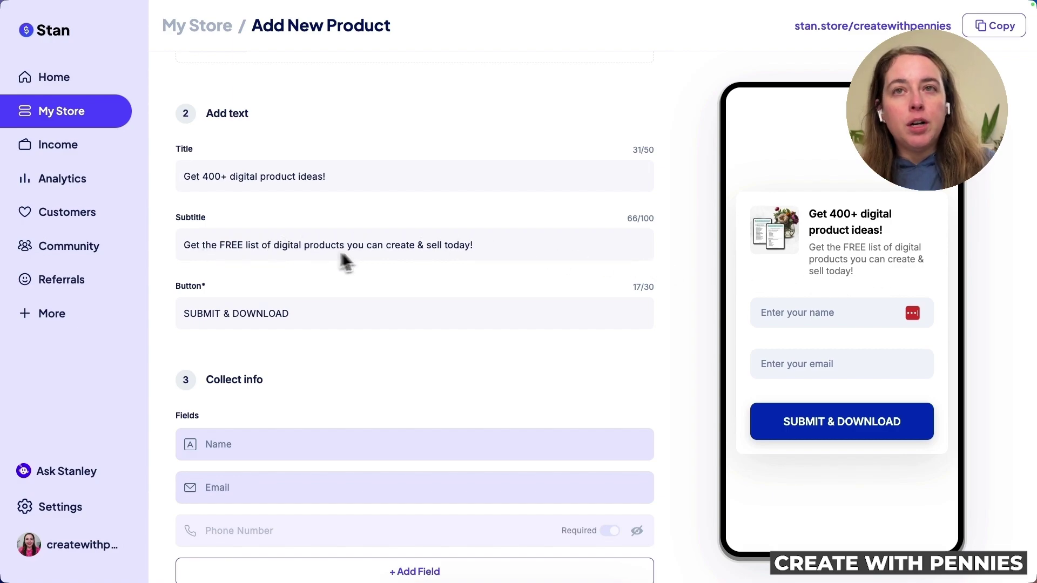
pyautogui.scroll(-1, 498, 285)
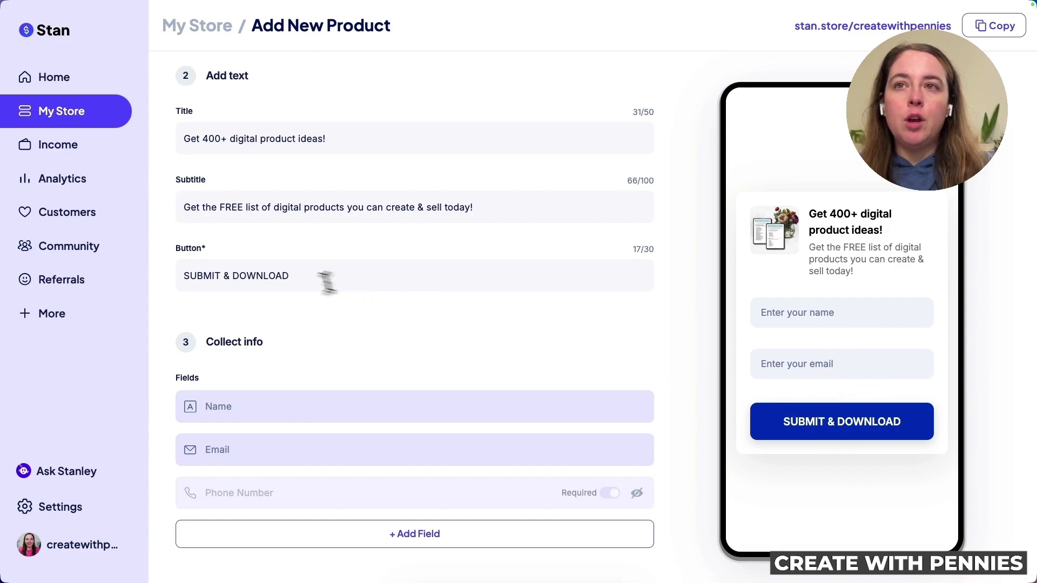
pyautogui.moveTo(233, 275); pyautogui.dragTo(152, 281)
pyautogui.press('super+c')
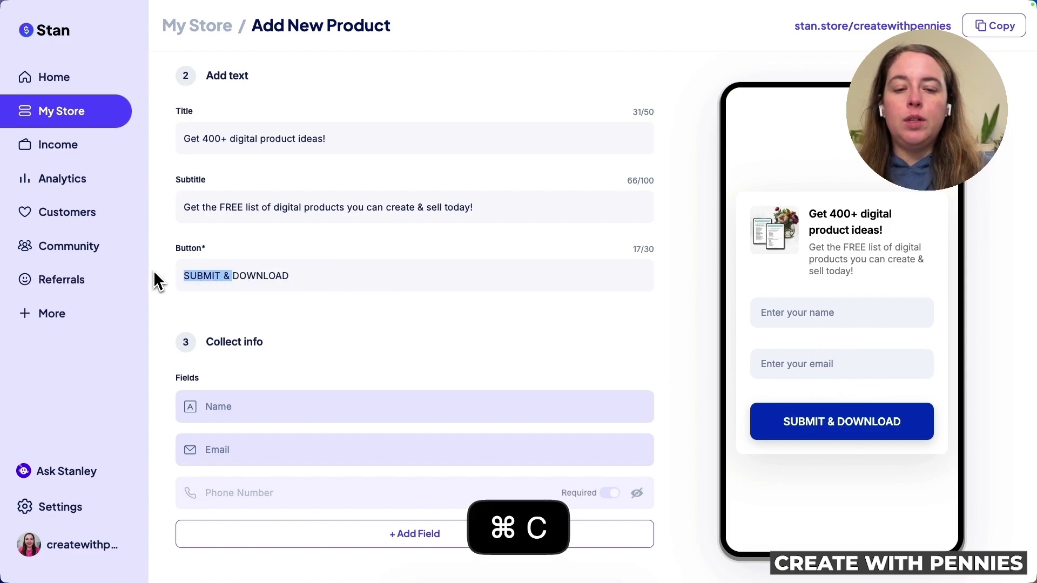
pyautogui.press('BackSpace')
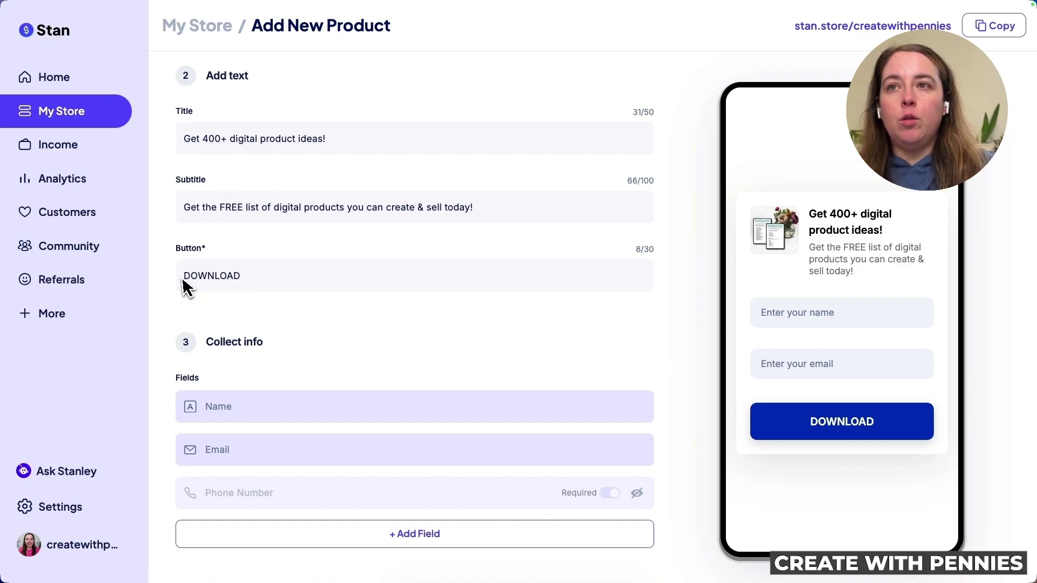
pyautogui.press('super+v')
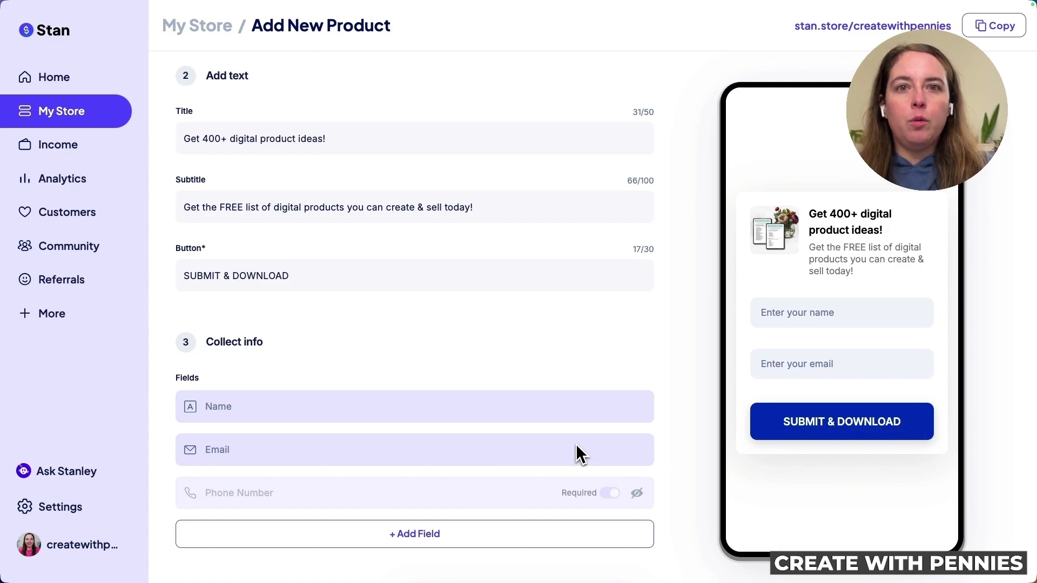
pyautogui.click(233, 276)
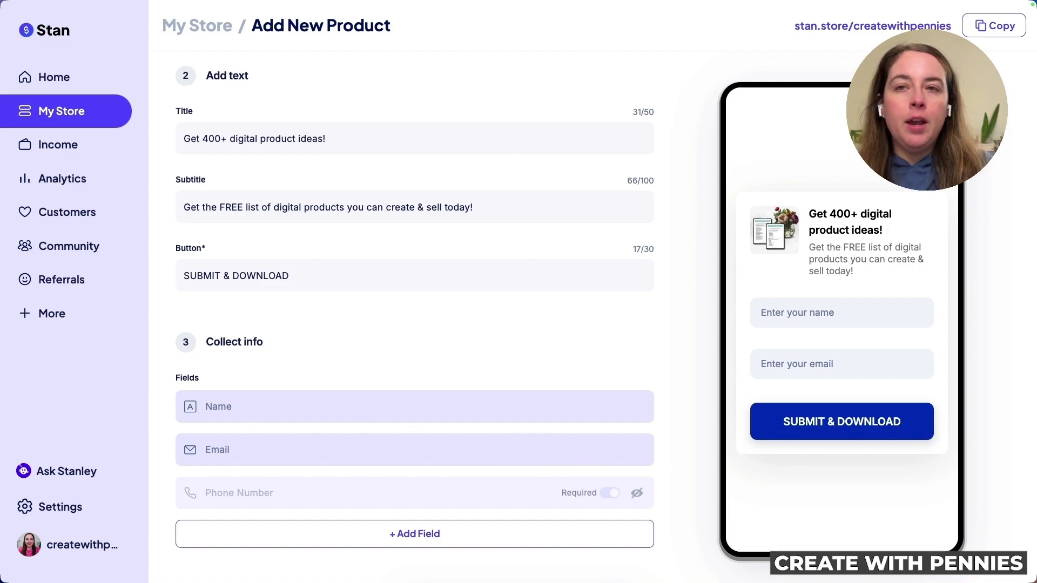
pyautogui.scroll(-3, 568, 364)
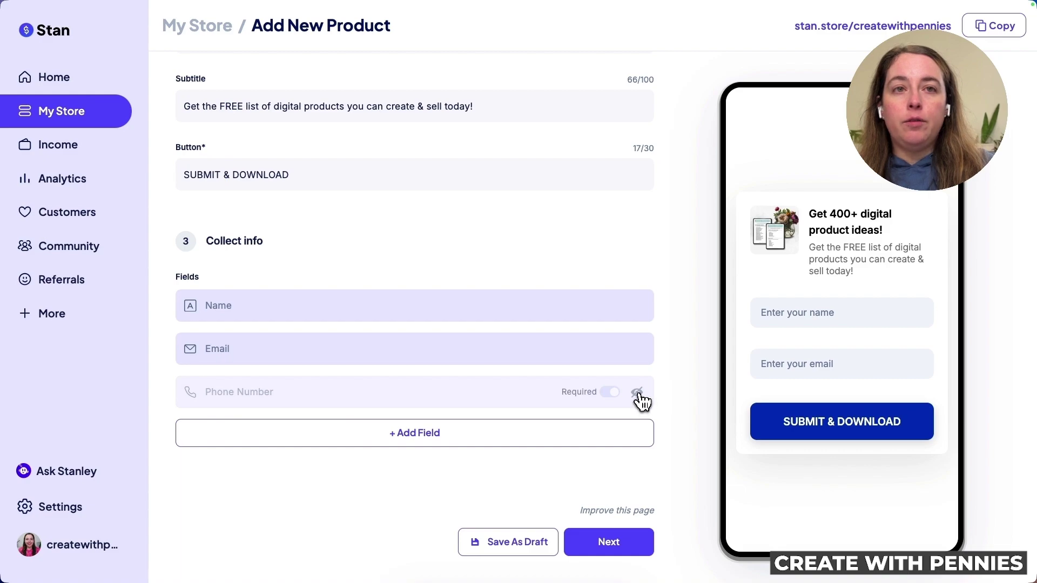
pyautogui.click(636, 397)
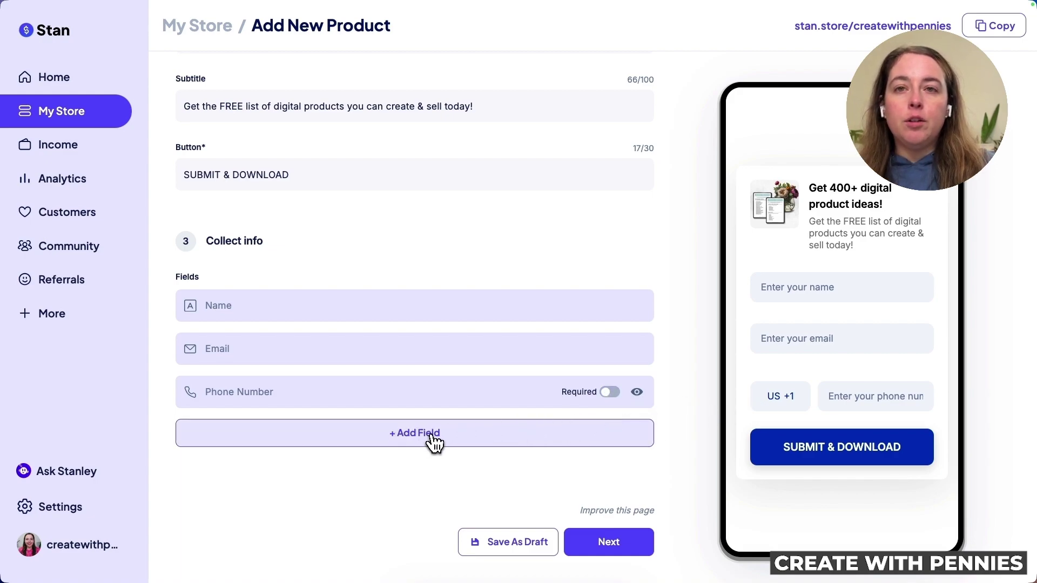
pyautogui.click(456, 439)
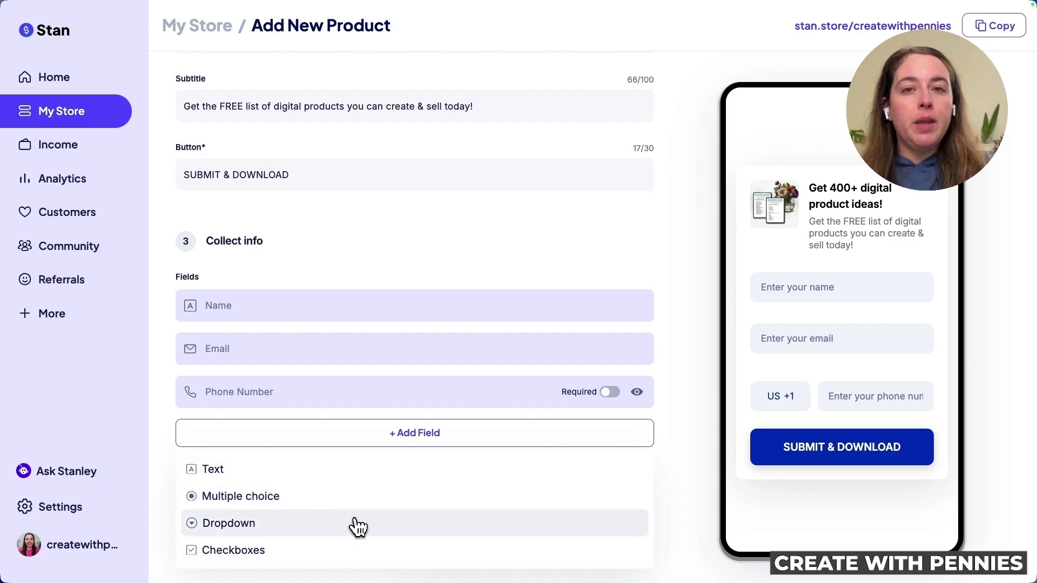
pyautogui.click(254, 475)
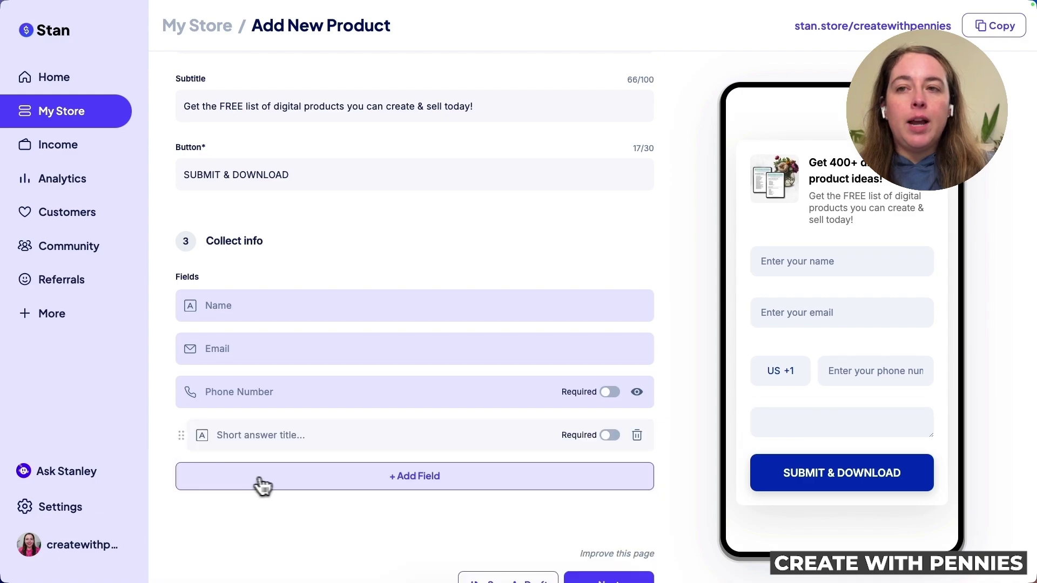
pyautogui.click(286, 435)
pyautogui.write('Add')
pyautogui.write('ree')
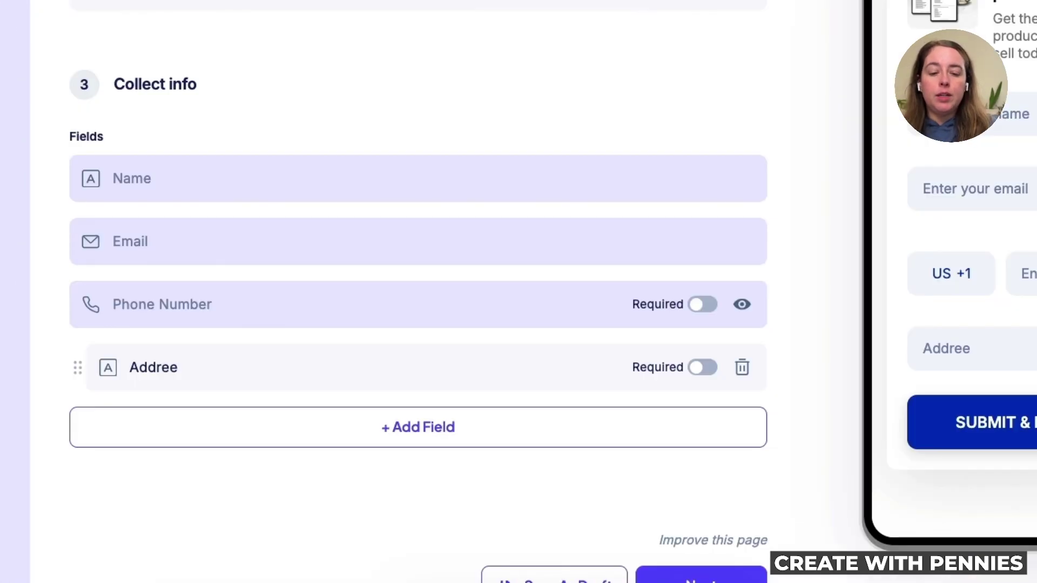
pyautogui.press('BackSpace')
pyautogui.write('ss')
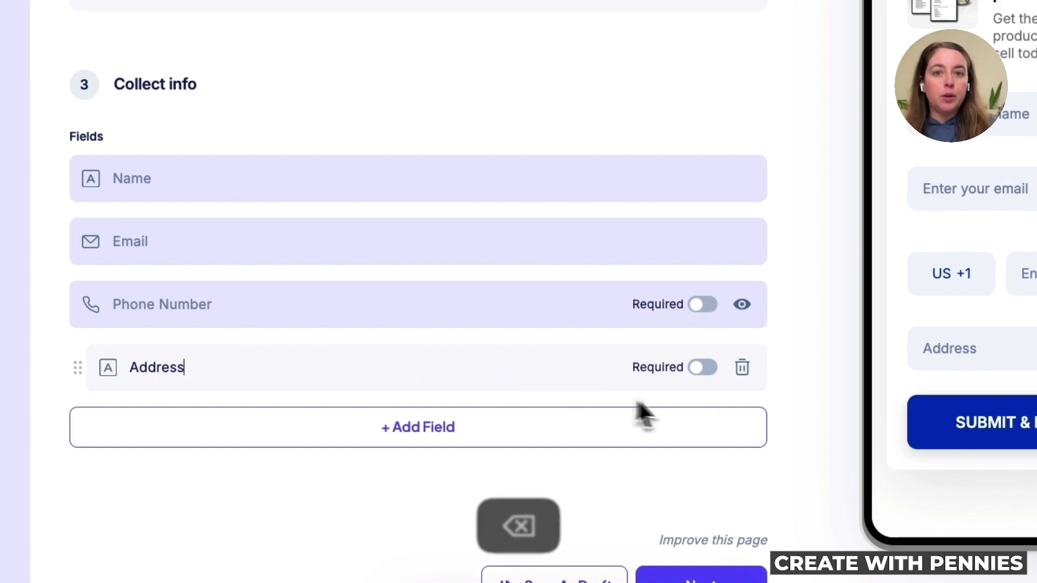
pyautogui.click(704, 369)
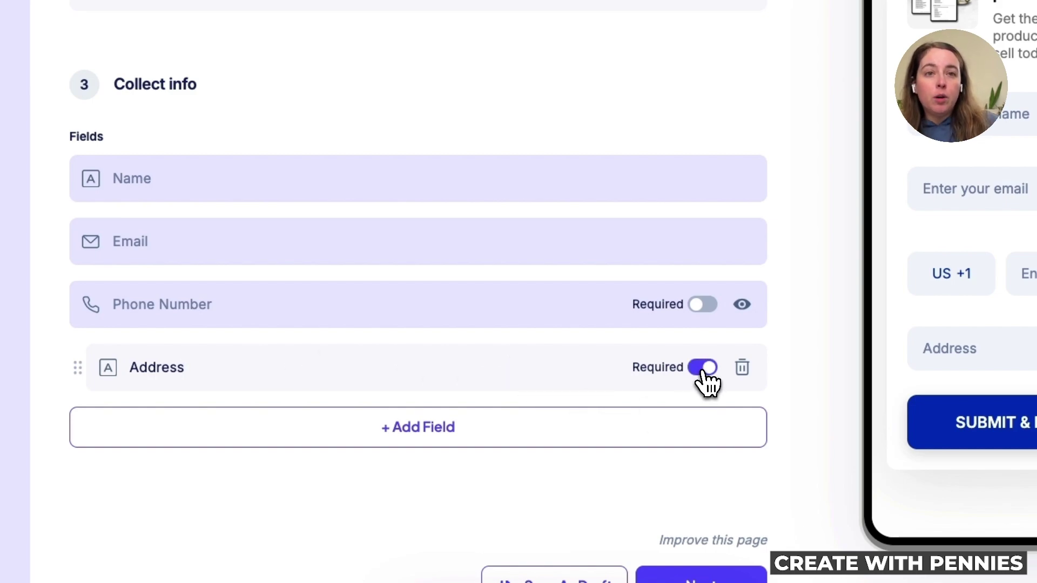
pyautogui.click(705, 371)
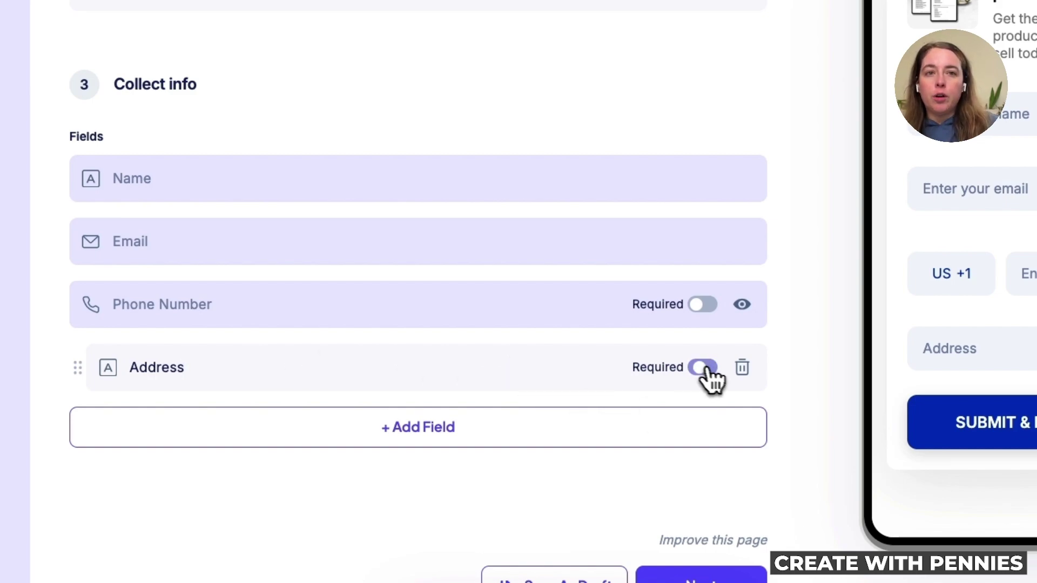
pyautogui.click(743, 370)
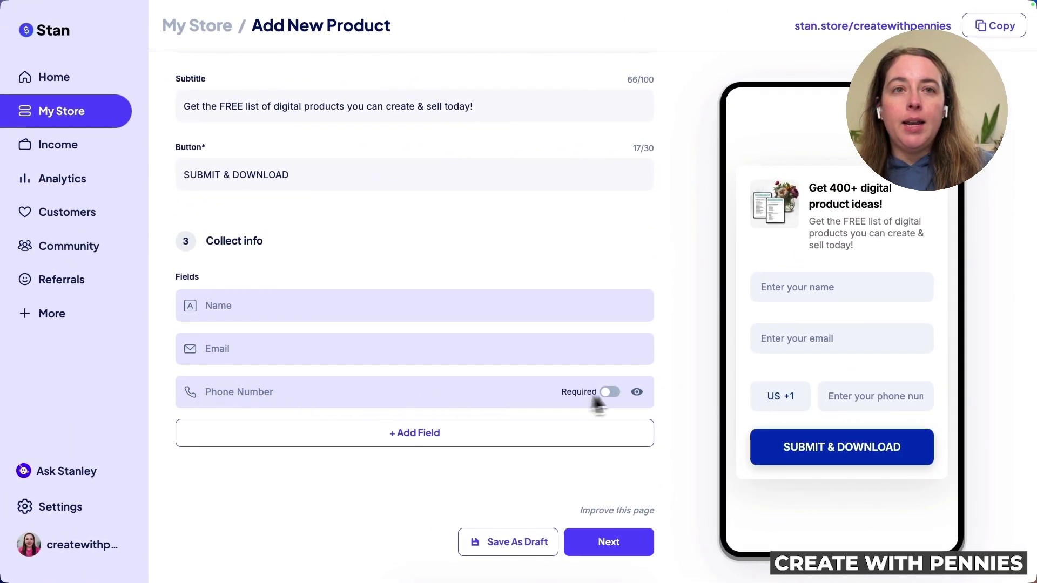
# Hide the Phone Number field on the opt-in form and continue to the Product step
pyautogui.click(639, 394)
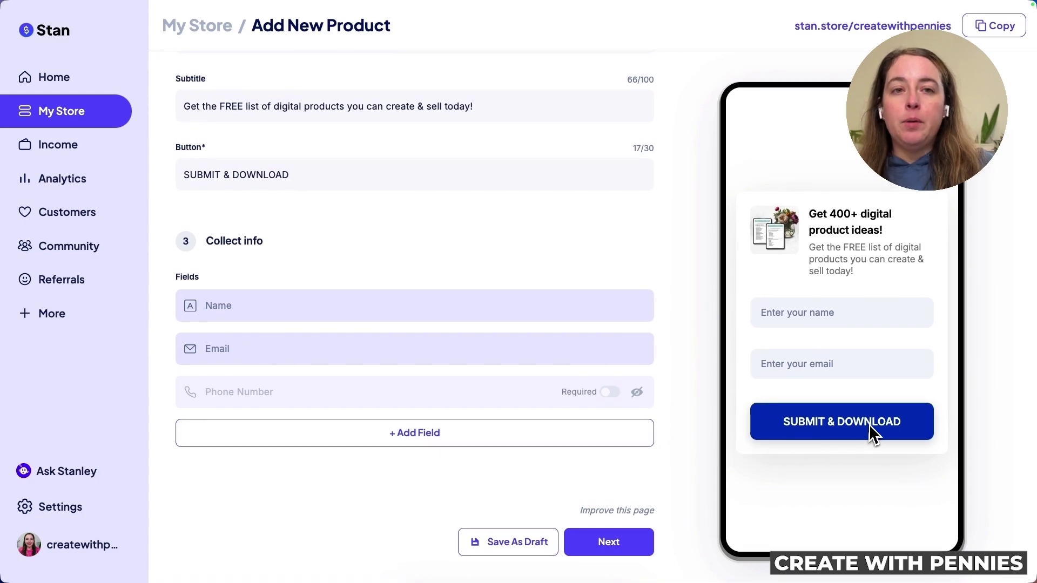
pyautogui.click(632, 547)
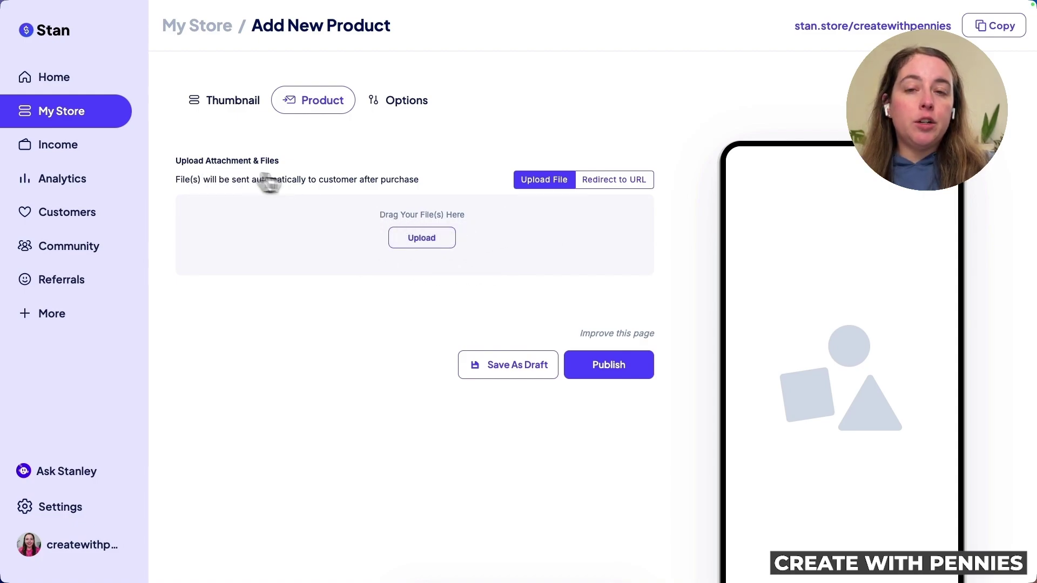
pyautogui.click(617, 184)
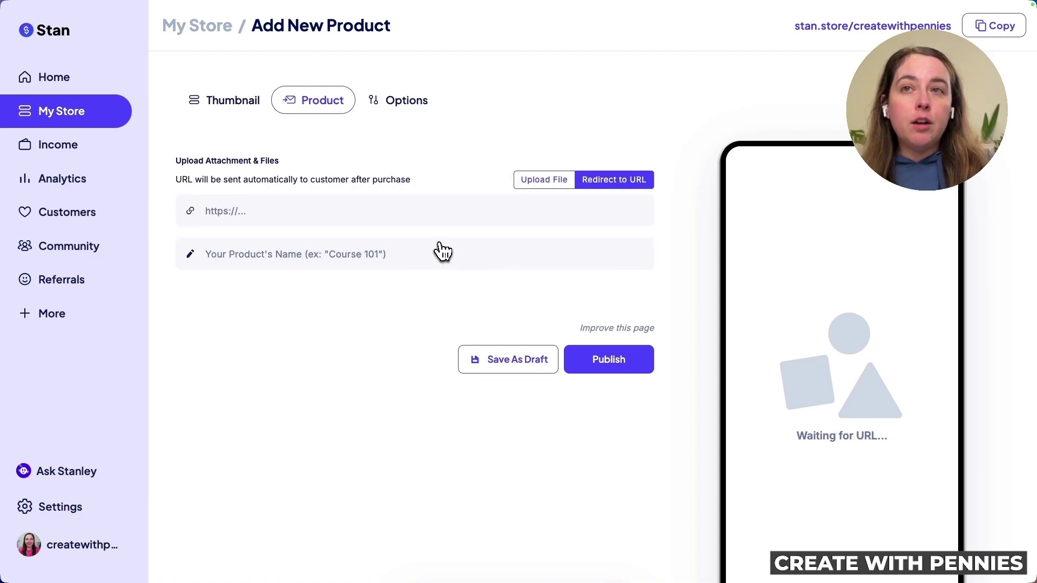
pyautogui.click(219, 216)
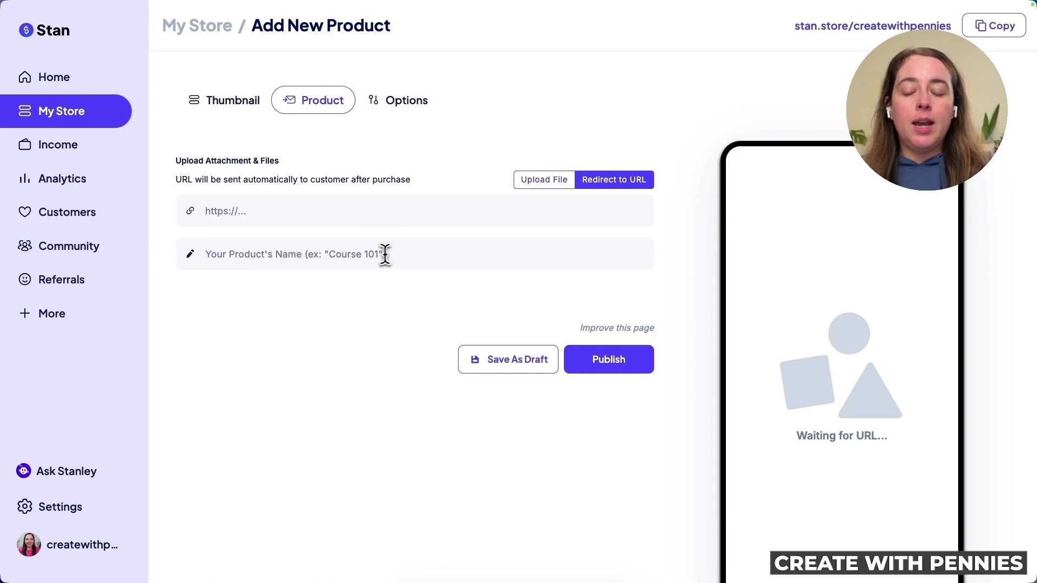
pyautogui.press('super+v')
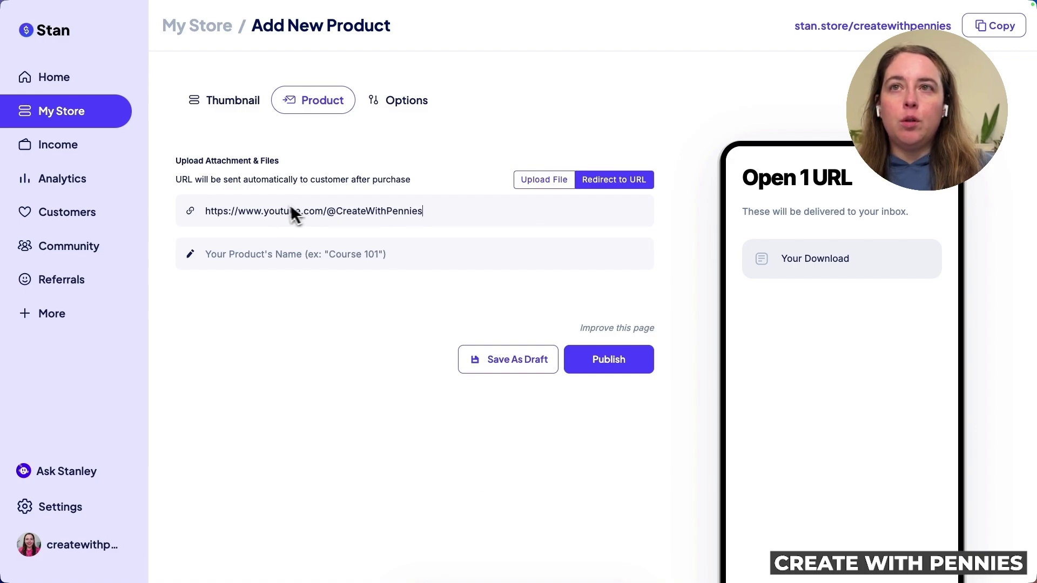
pyautogui.click(327, 261)
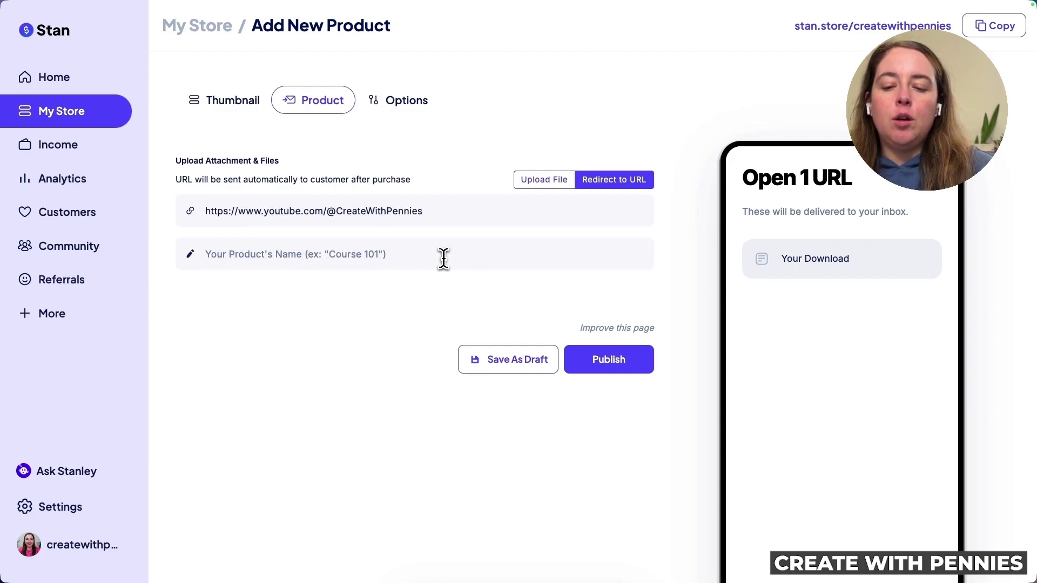
pyautogui.write('Video')
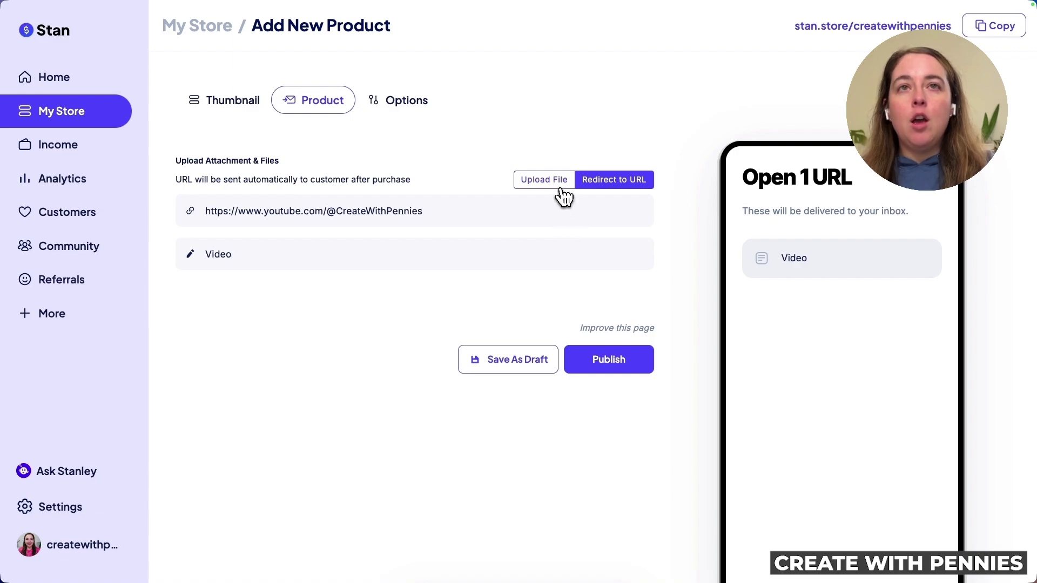
pyautogui.click(560, 189)
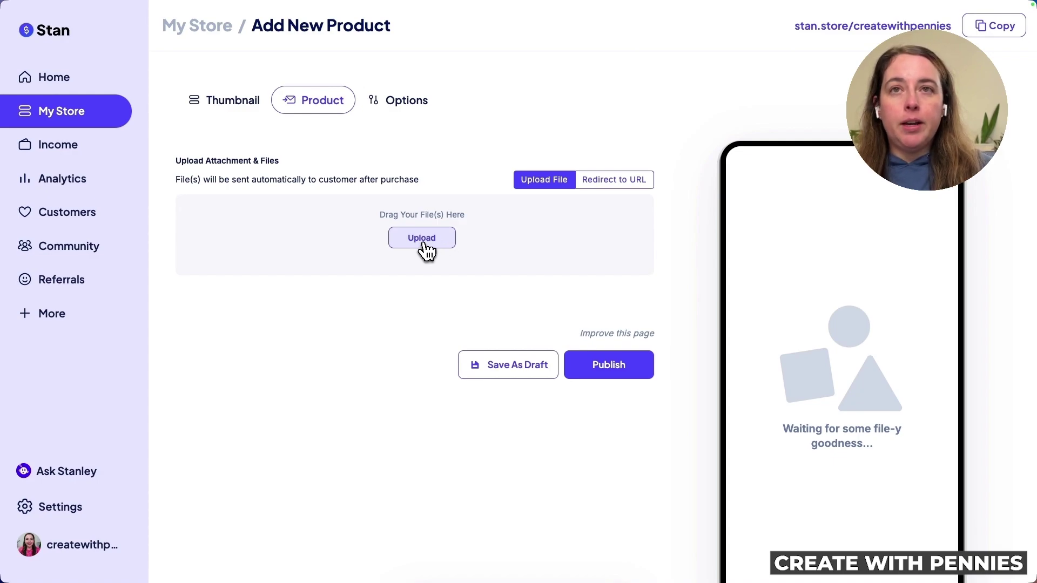
# Upload the 400 Digital Products List PDF from the CWP Product folder and publish the product
pyautogui.click(424, 242)
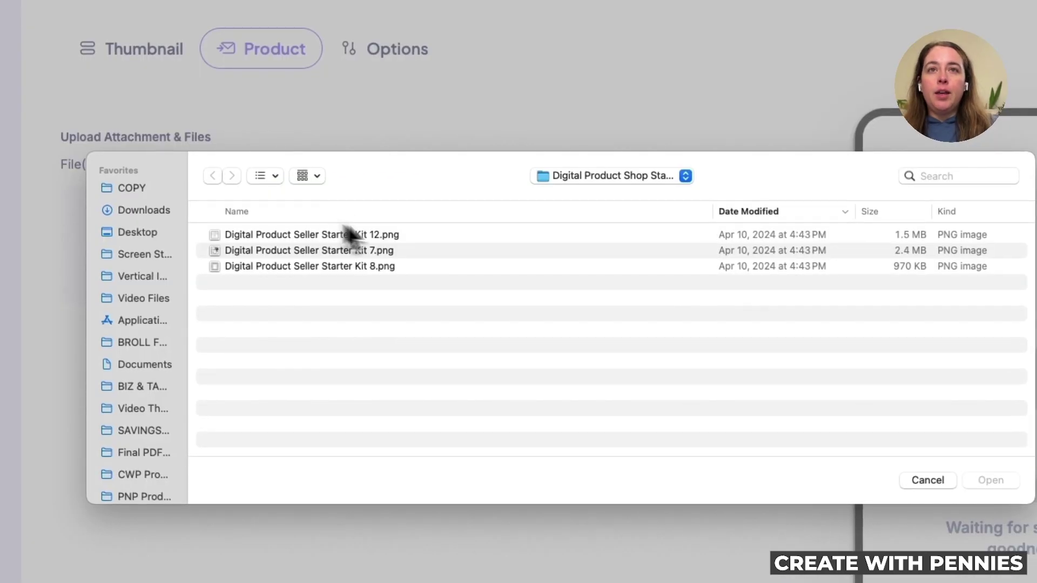
pyautogui.click(611, 175)
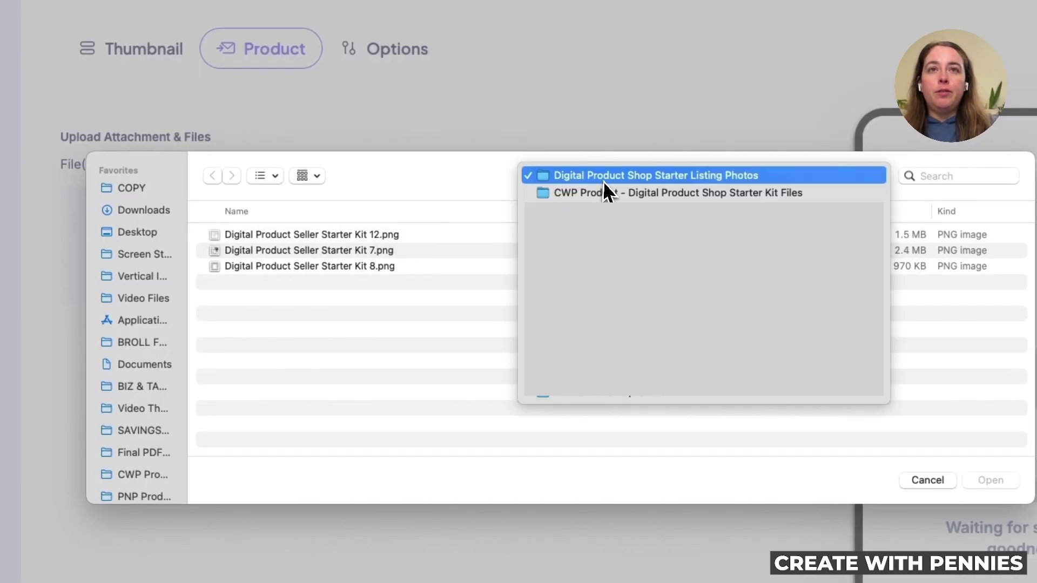
pyautogui.click(602, 192)
pyautogui.click(294, 272)
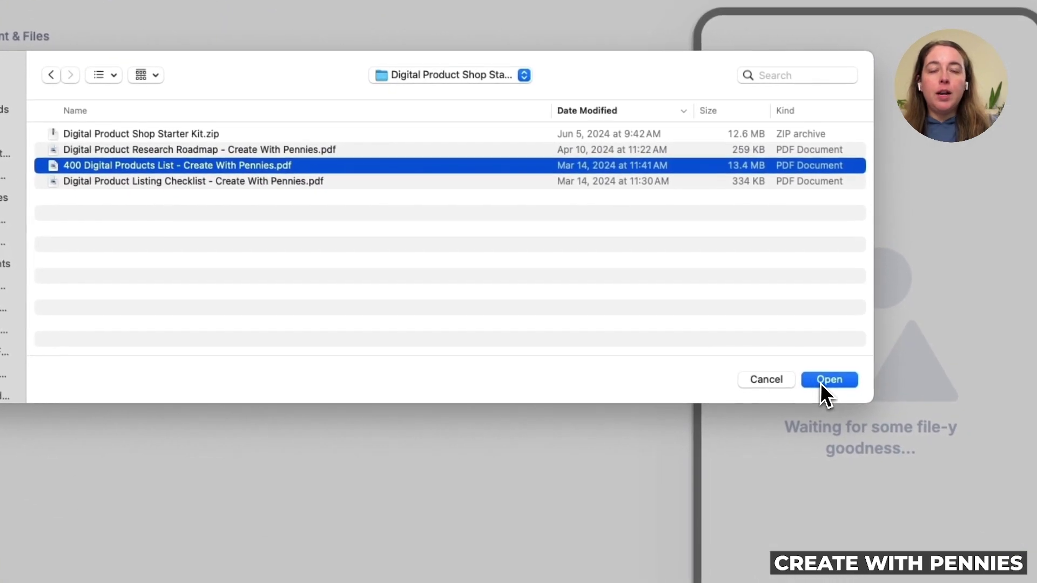
pyautogui.click(991, 480)
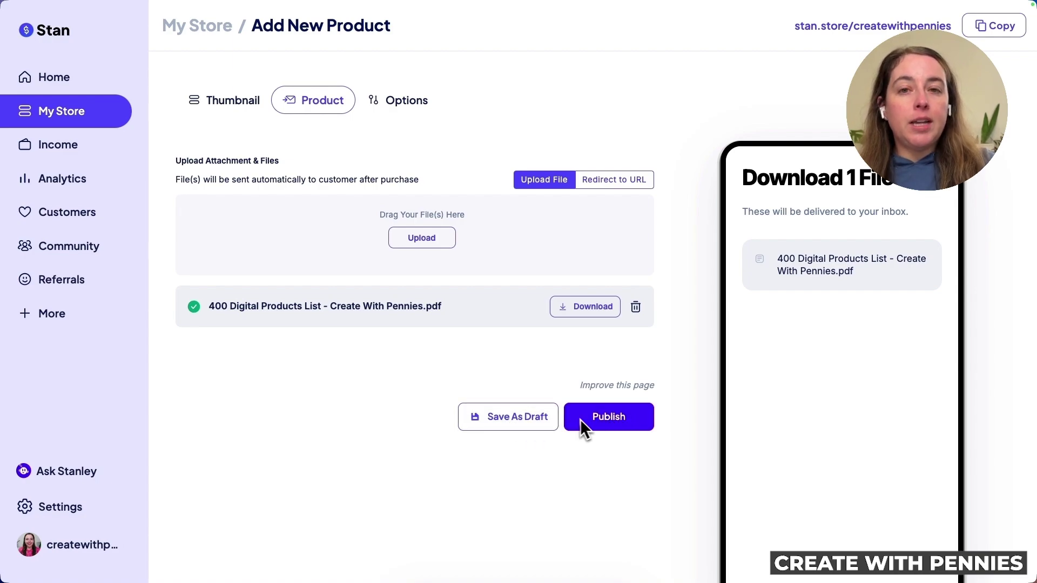
pyautogui.click(634, 423)
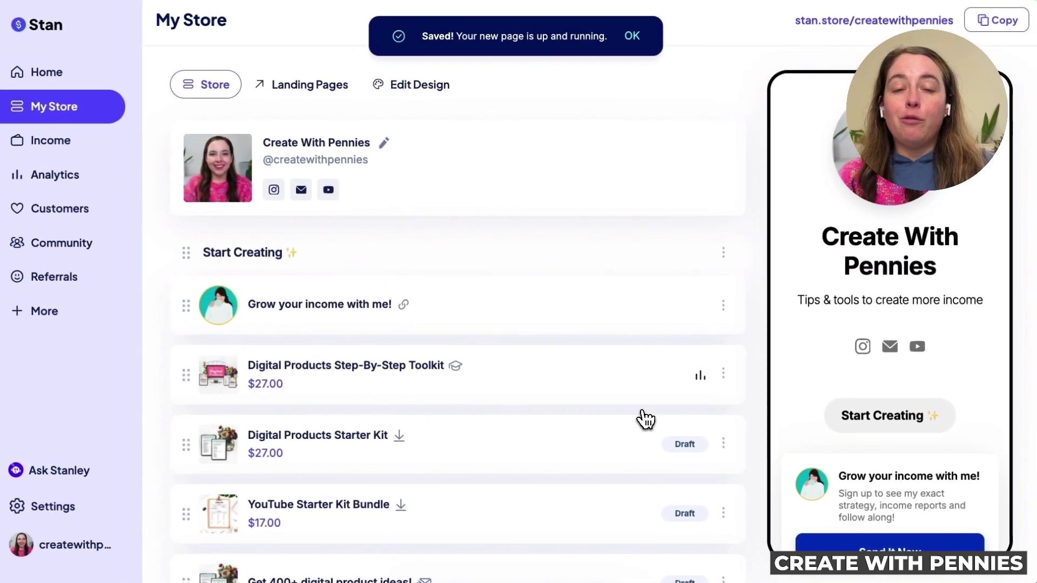
# Drag Get 400+ digital product ideas! above Start Creating and check the storefront preview
pyautogui.scroll(-15, 649, 319)
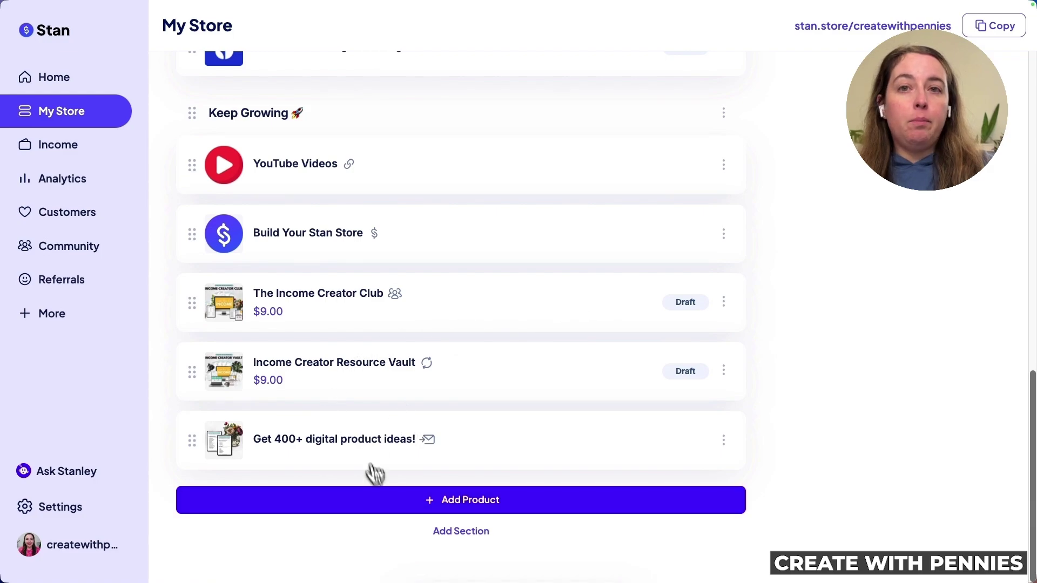
pyautogui.moveTo(198, 451); pyautogui.dragTo(199, 204)
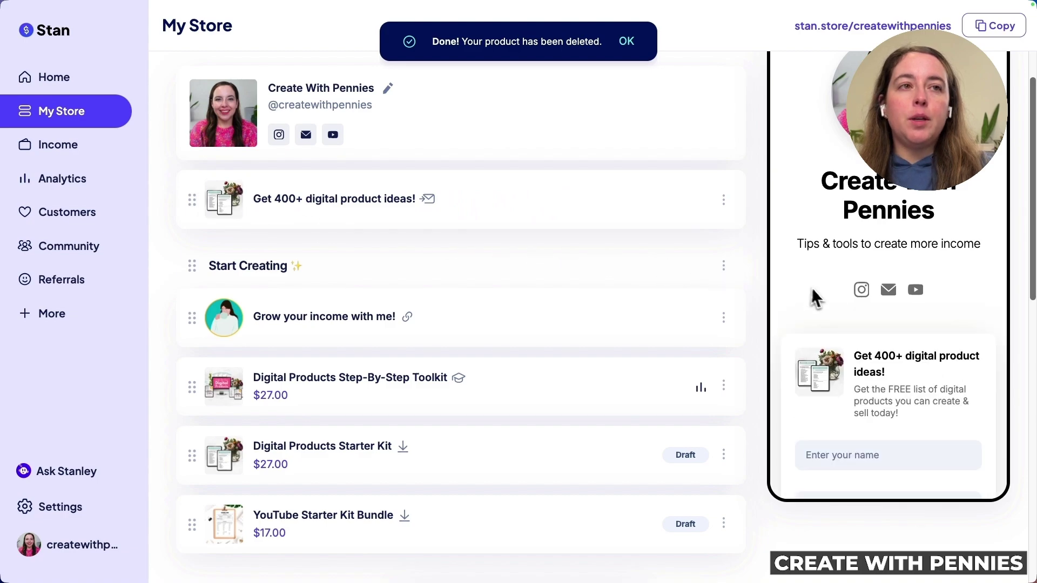
pyautogui.scroll(1, 939, 370)
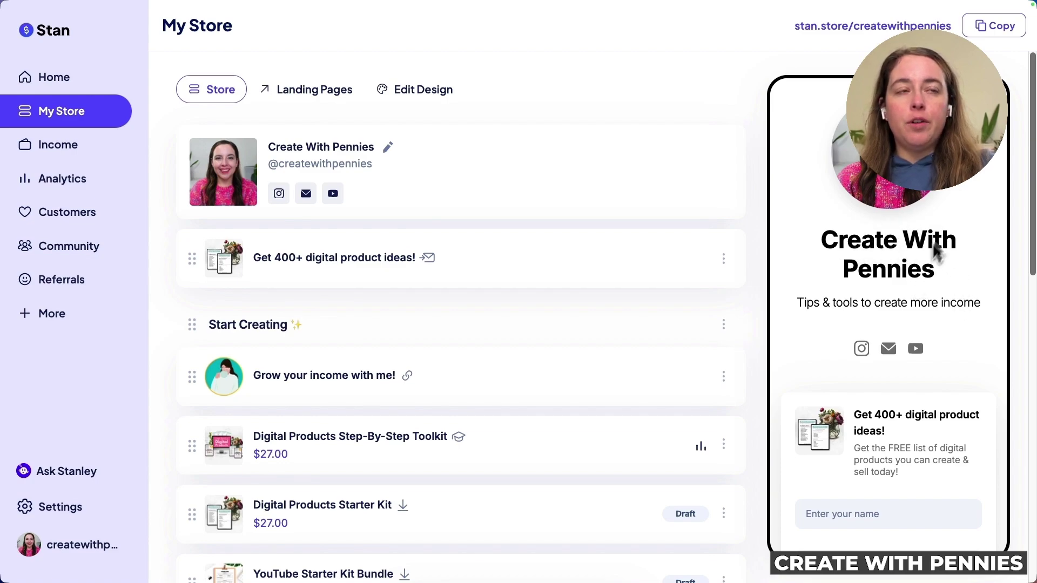
pyautogui.scroll(-2, 936, 292)
pyautogui.scroll(-2, 938, 308)
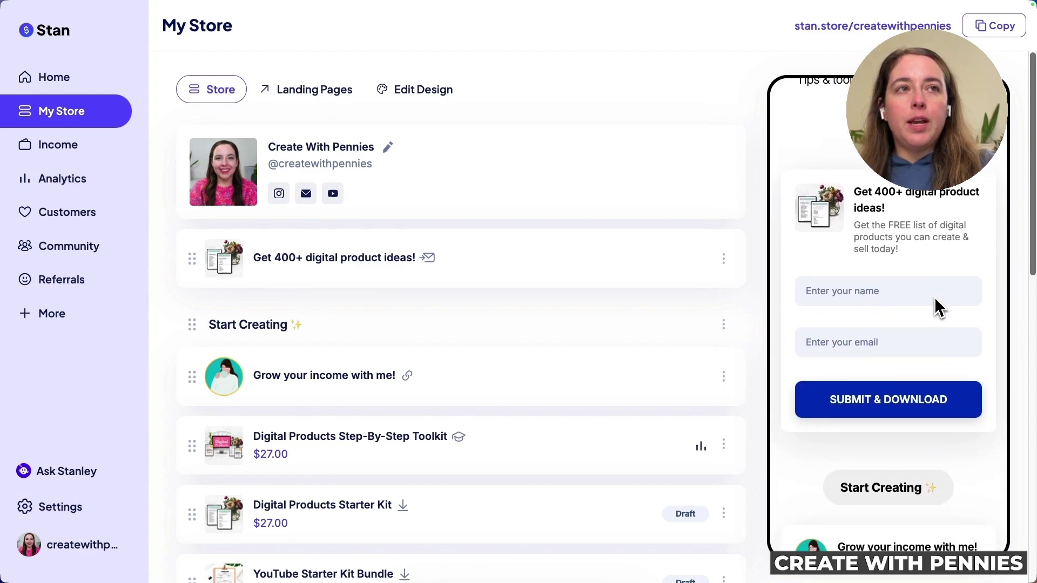
pyautogui.scroll(-1, 886, 279)
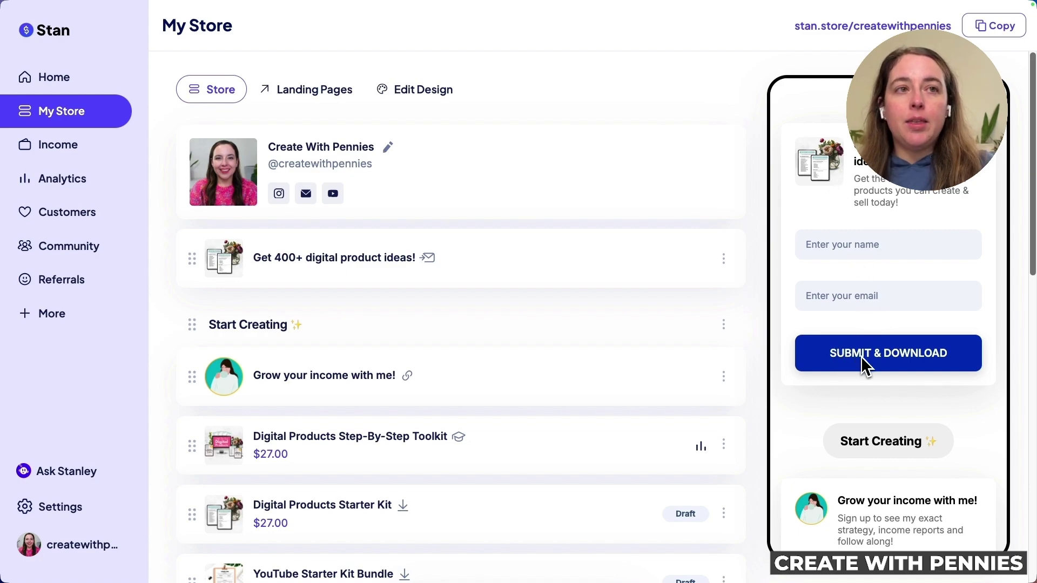
# On the live store page, enter a test name and email and submit the Get 400+ form
pyautogui.click(871, 26)
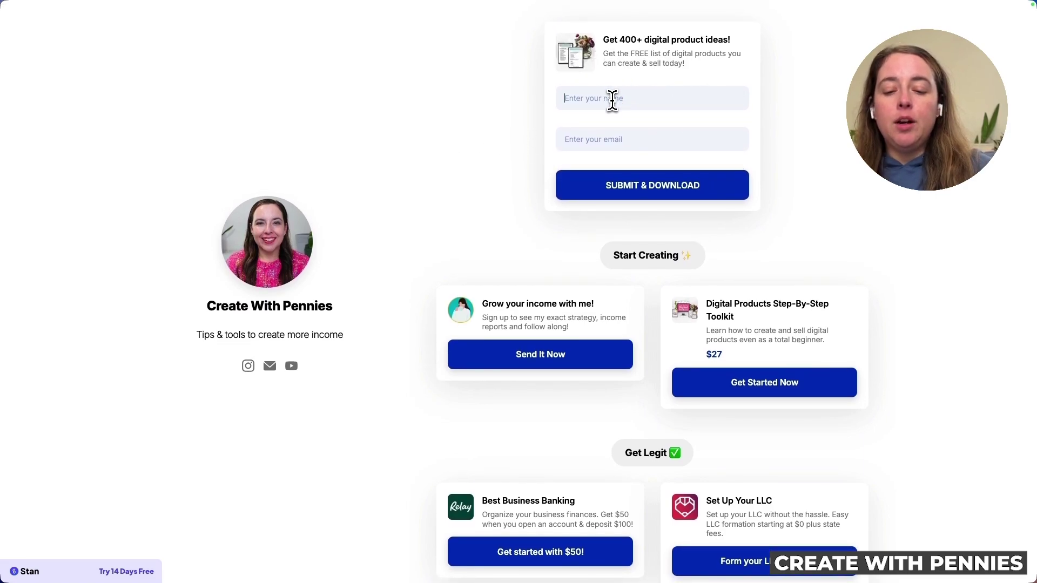
pyautogui.press('BackSpace')
pyautogui.press('Tab')
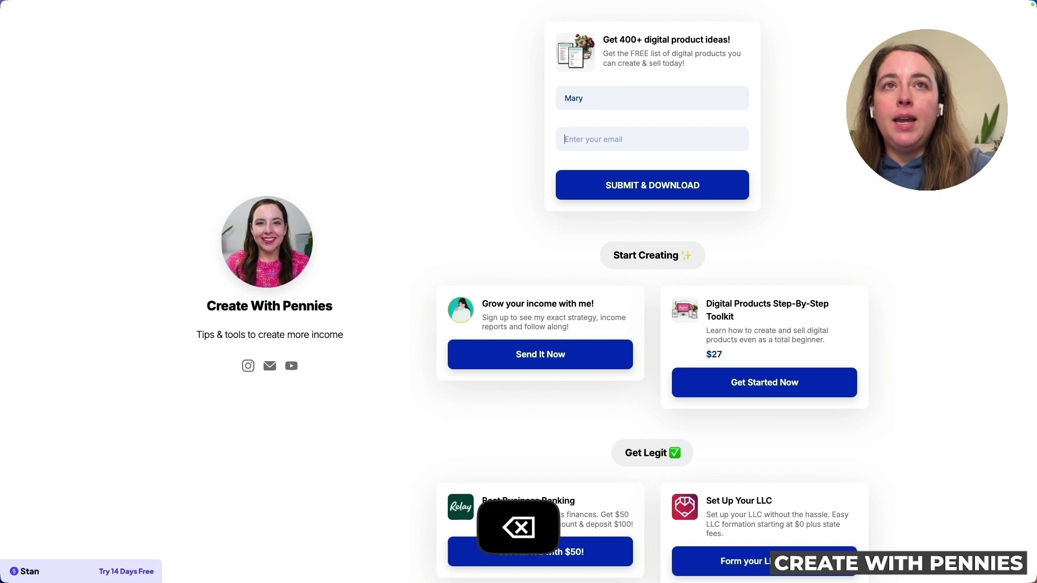
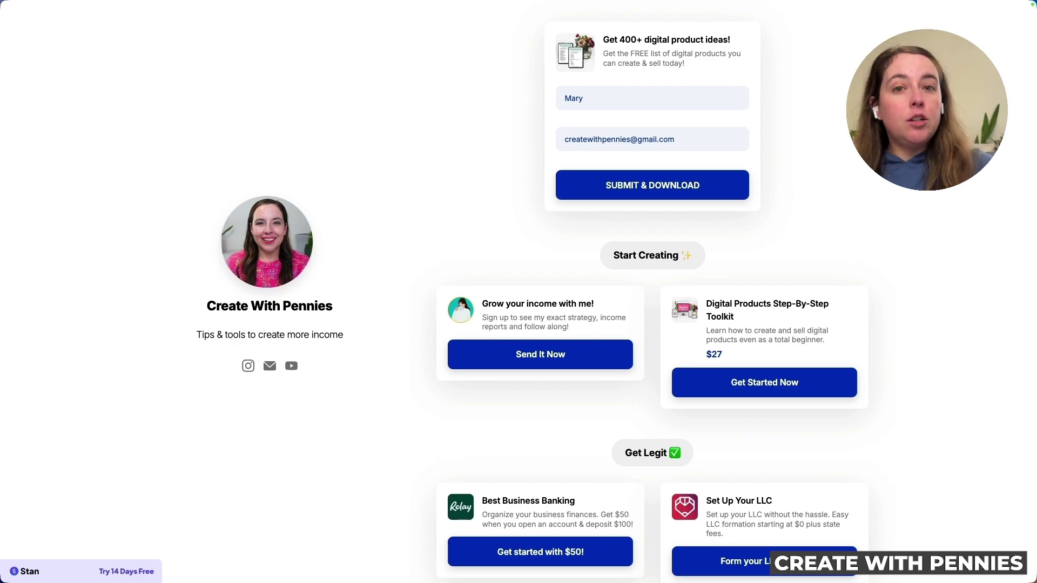
pyautogui.scroll(-2, 614, 97)
pyautogui.scroll(2, 637, 116)
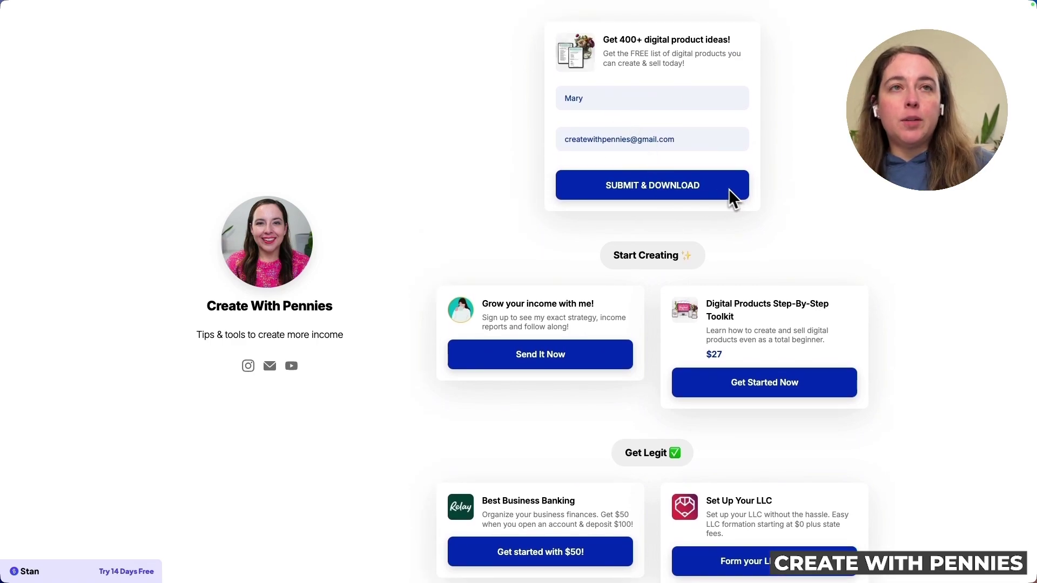
pyautogui.click(641, 198)
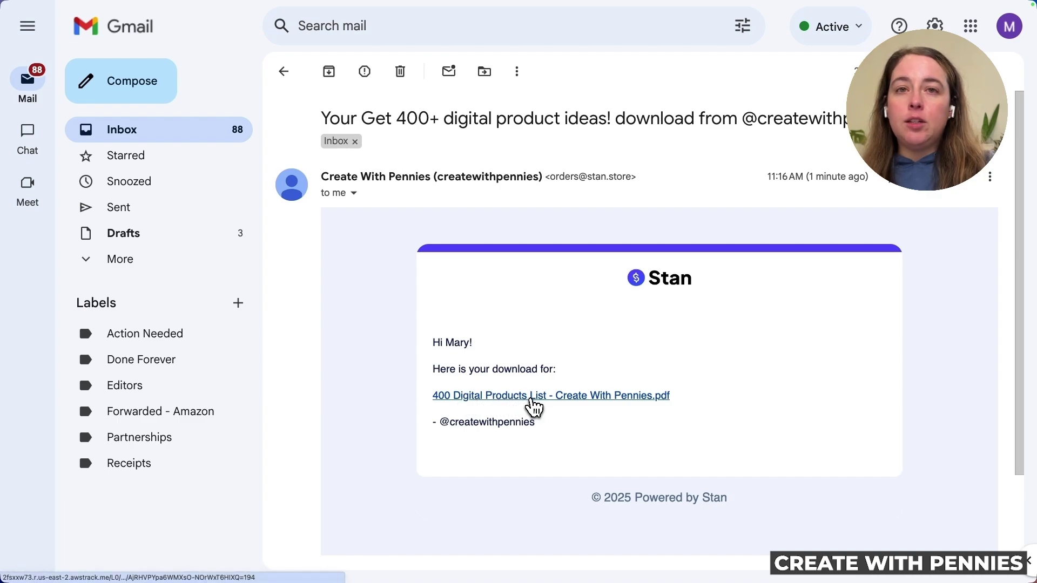
# Open the 400 Digital Products List PDF link in the Gmail delivery email
pyautogui.click(533, 403)
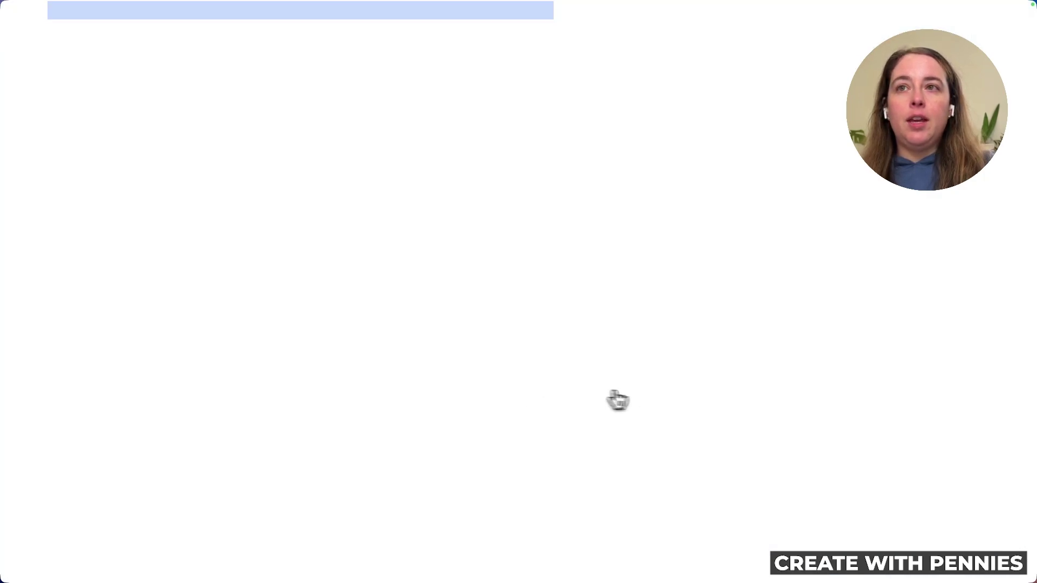